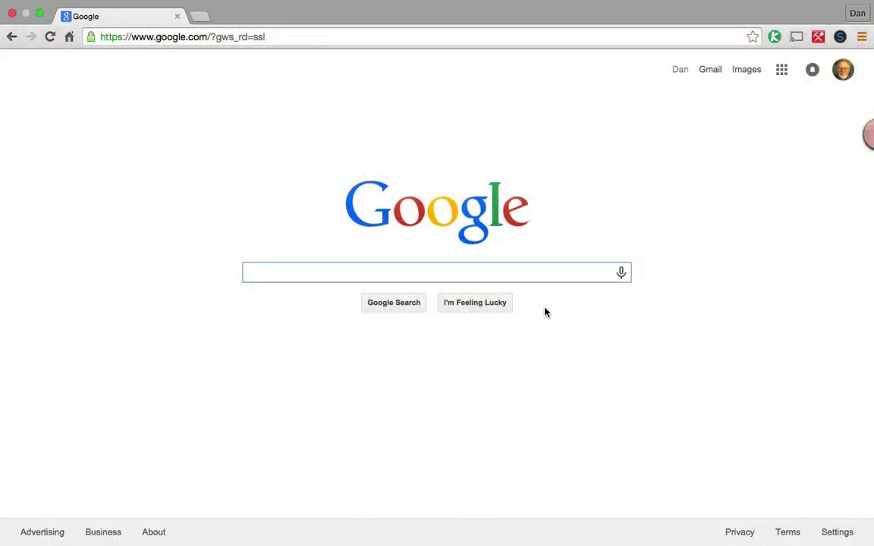
Search Google for 'fugu preparation laws'
{"action": "type", "text": "fugu preparation laws"}
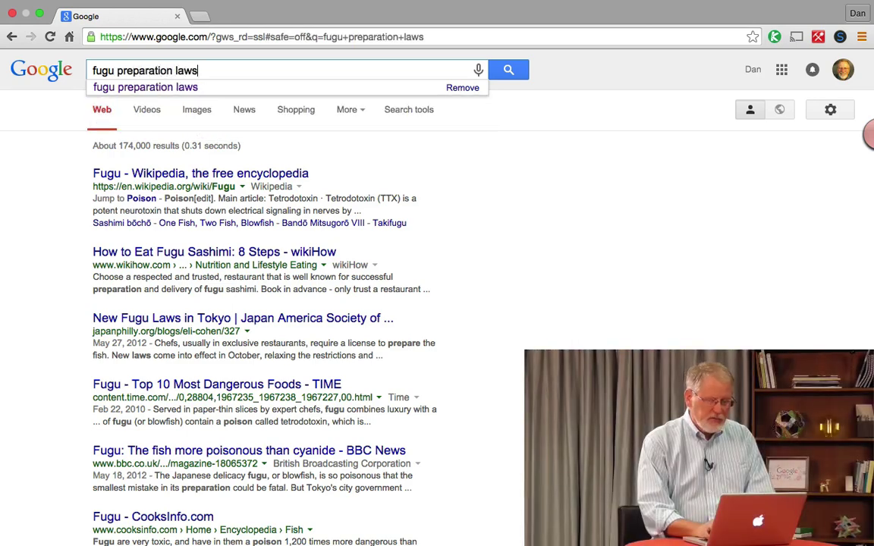
{"action": "key", "text": "Return"}
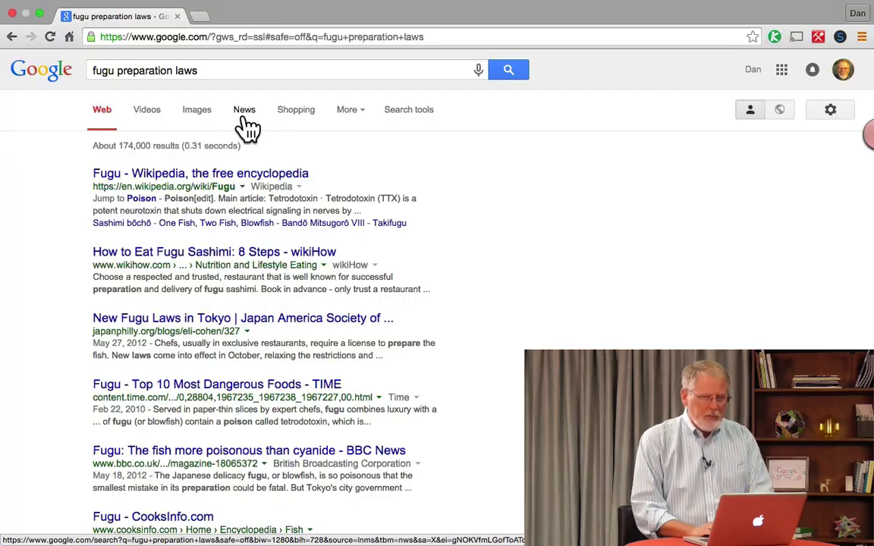
Set the results location to New York, NY from the search tools
{"action": "left_click", "coordinate": [363, 114]}
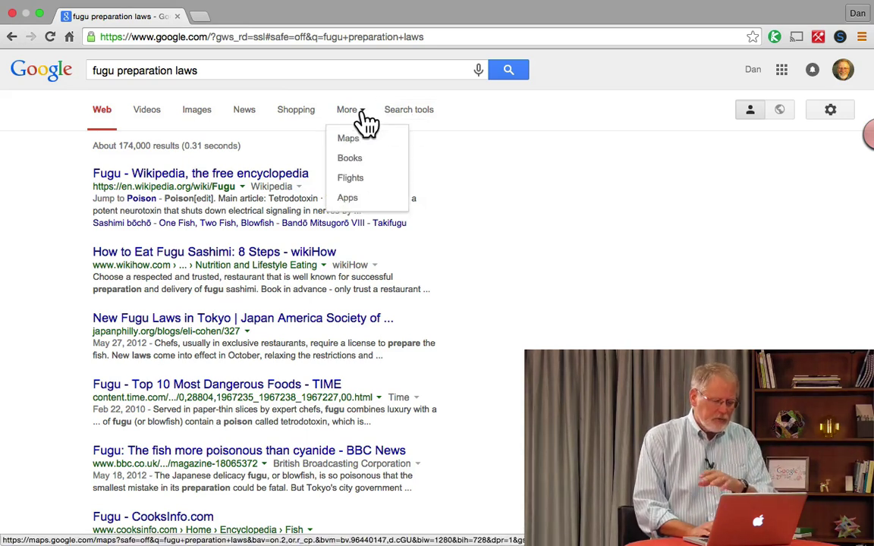
{"action": "left_click", "coordinate": [469, 136]}
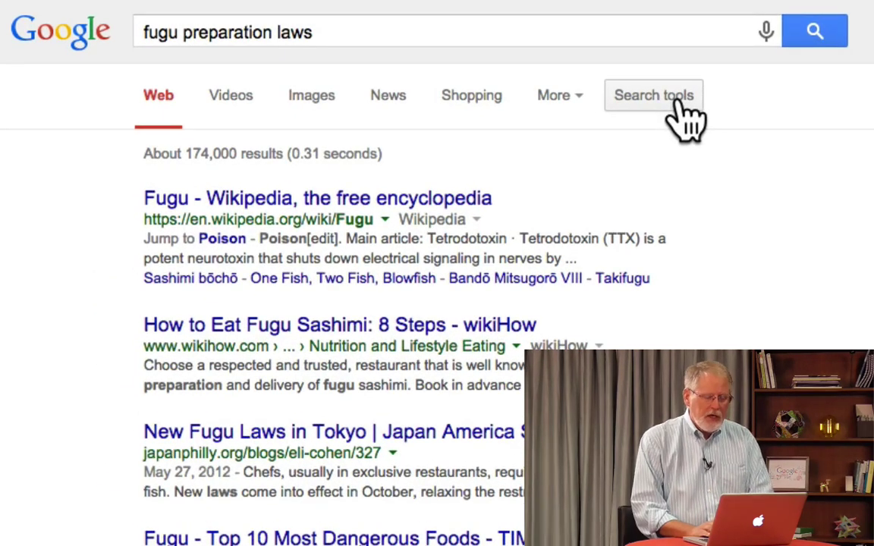
{"action": "left_click", "coordinate": [678, 101]}
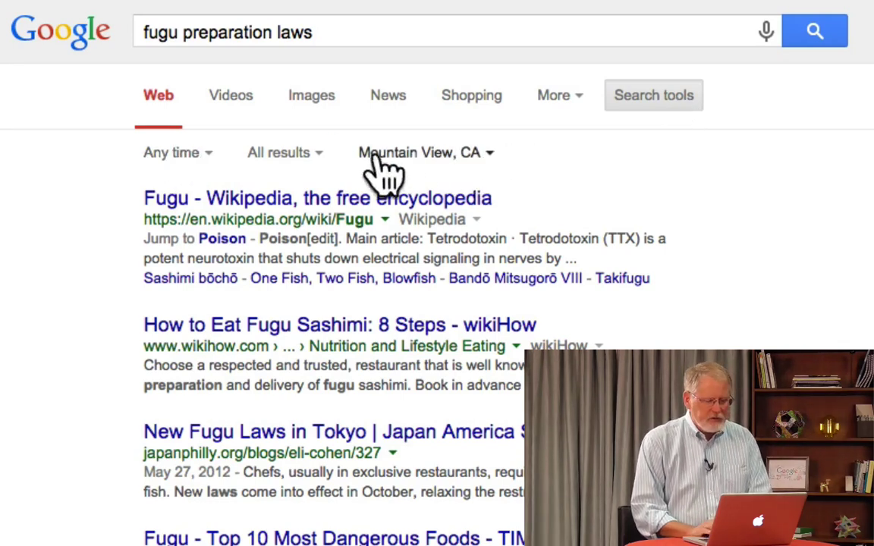
{"action": "left_click", "coordinate": [454, 153]}
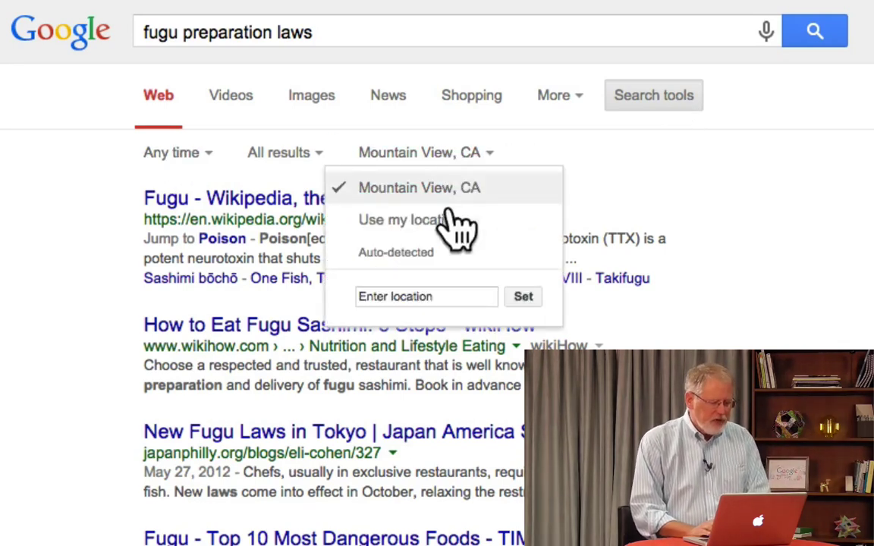
{"action": "left_click", "coordinate": [414, 288]}
{"action": "type", "text": "ne"}
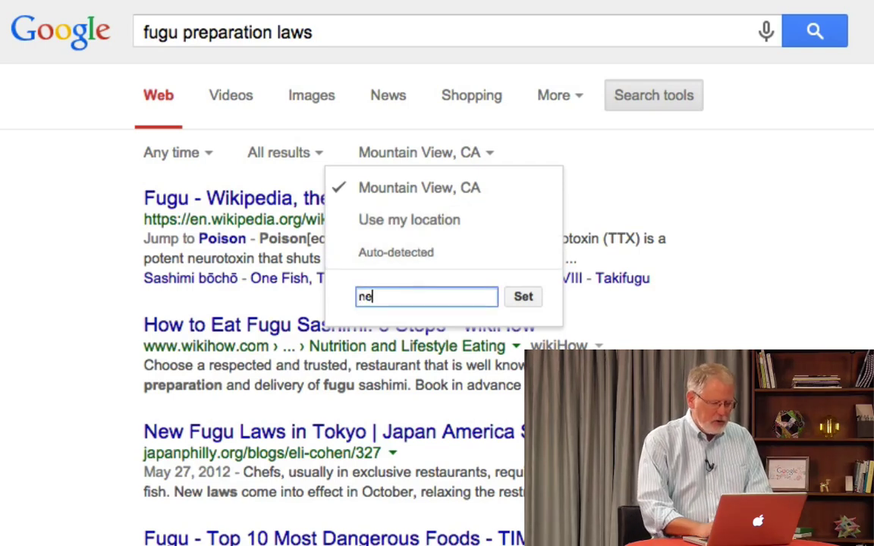
{"action": "type", "text": "w york, ny"}
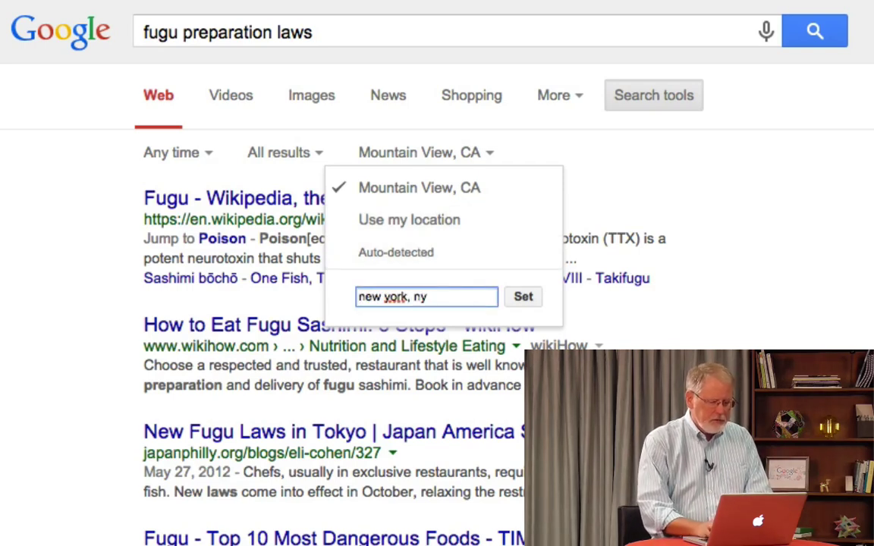
{"action": "key", "text": "Return"}
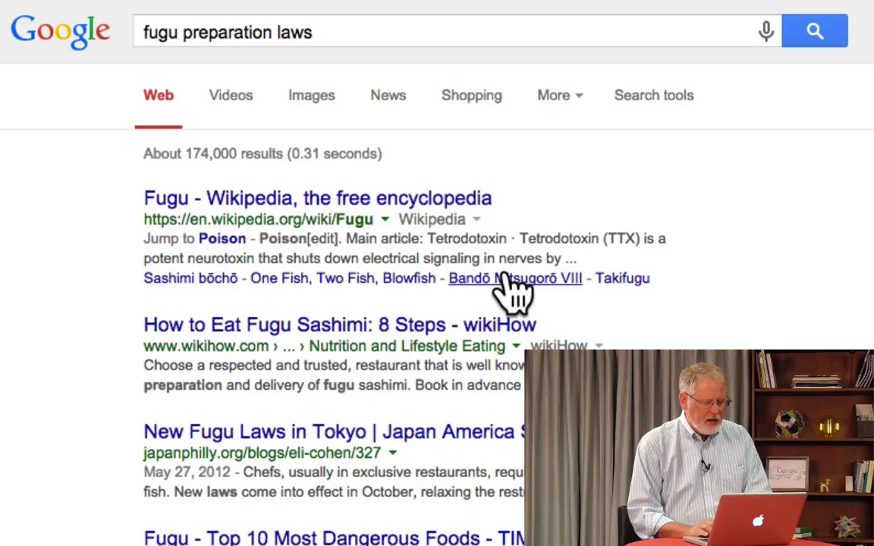
Switch the results location back to Mountain View, CA
{"action": "left_click", "coordinate": [631, 102]}
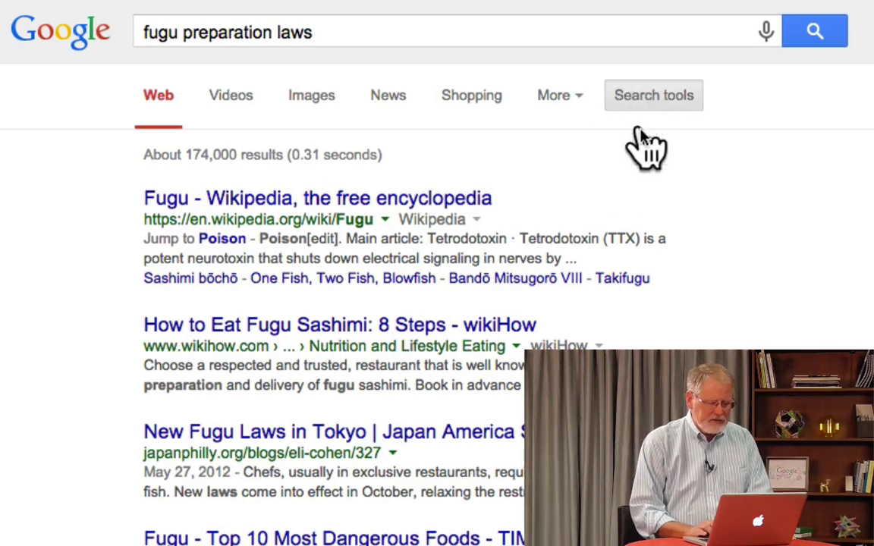
{"action": "left_click", "coordinate": [419, 152]}
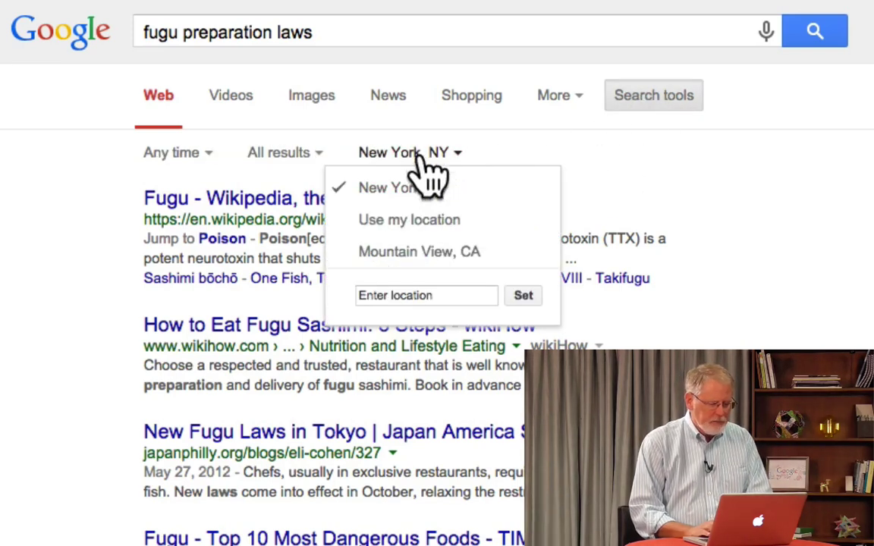
{"action": "left_click", "coordinate": [422, 253]}
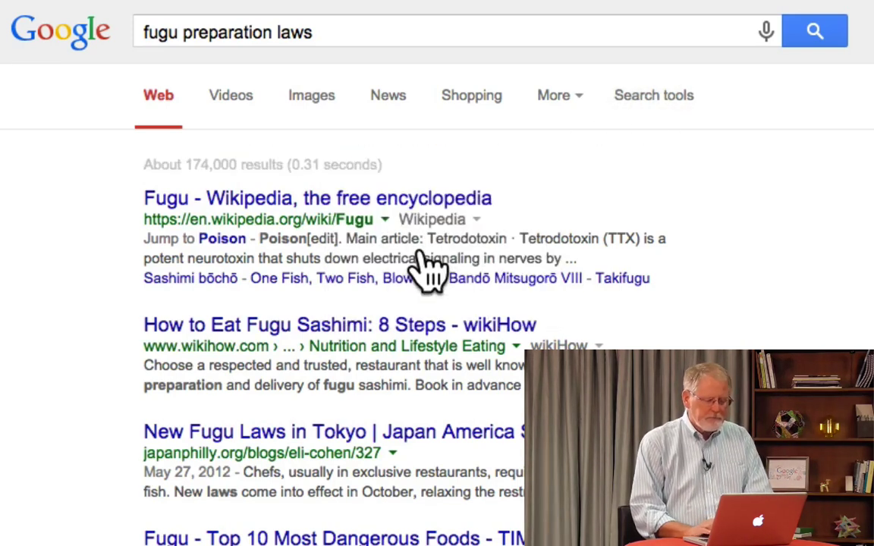
{"action": "left_click", "coordinate": [679, 95]}
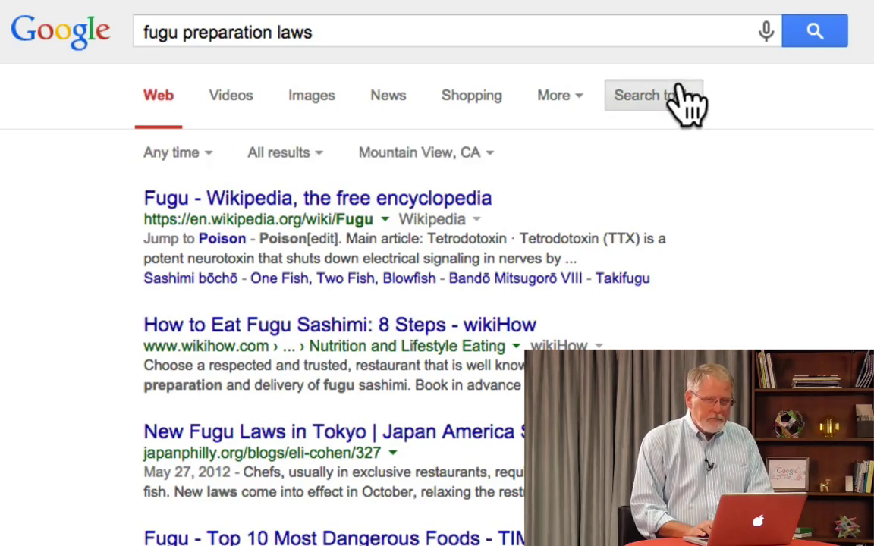
Limit the fugu results to Past year, then choose Custom range from the time menu
{"action": "left_click", "coordinate": [208, 155]}
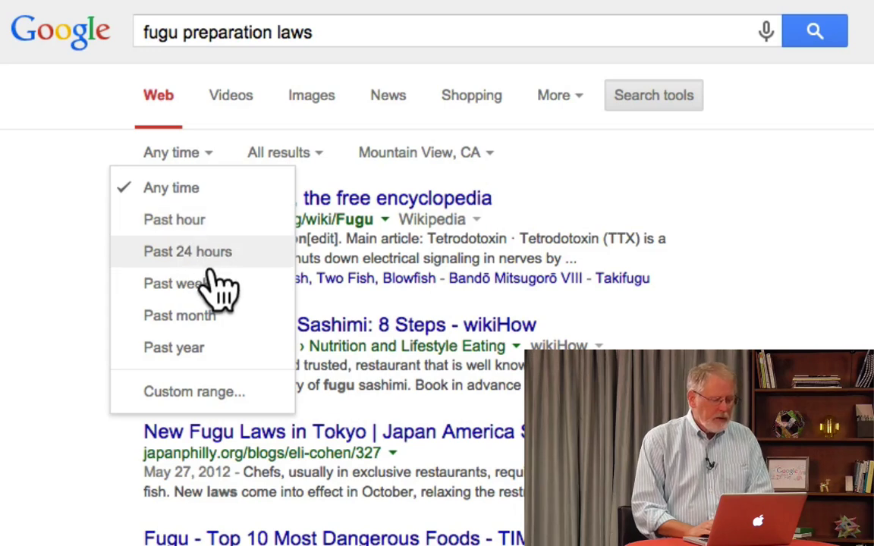
{"action": "left_click", "coordinate": [210, 343]}
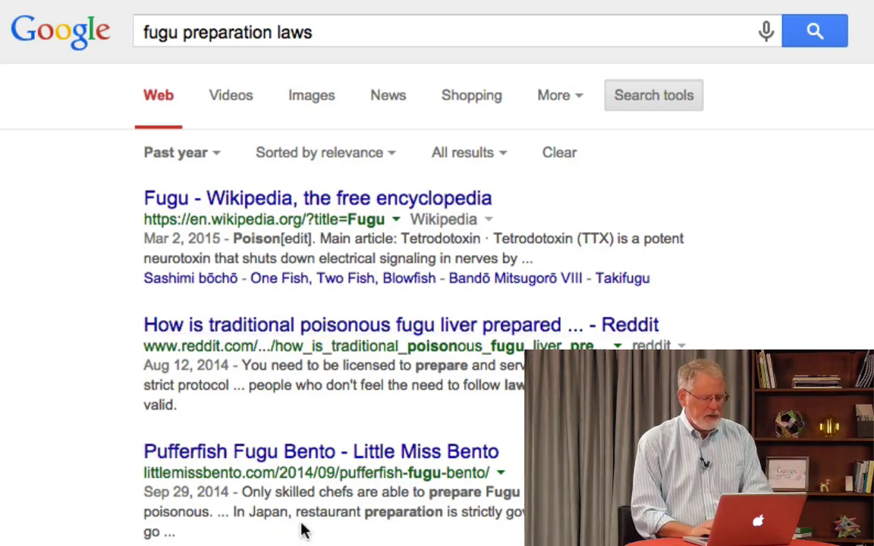
{"action": "left_click", "coordinate": [213, 154]}
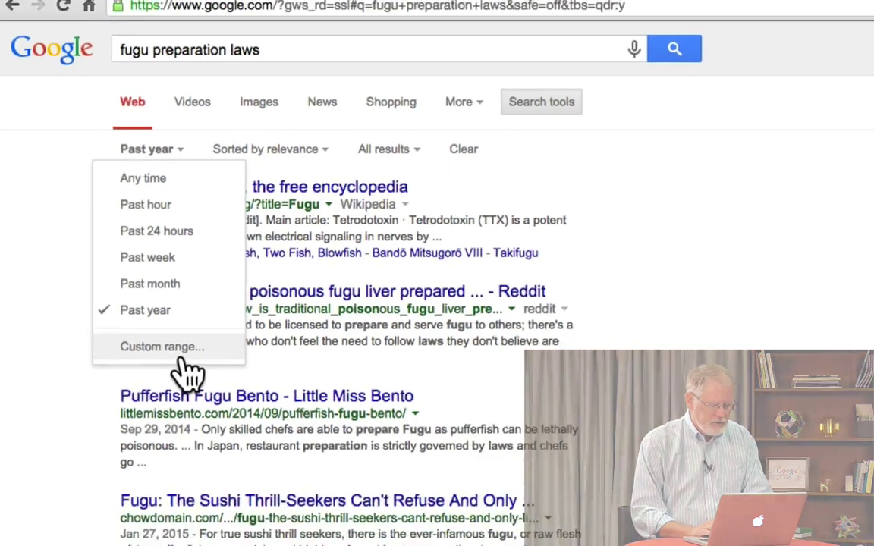
{"action": "left_click", "coordinate": [205, 395]}
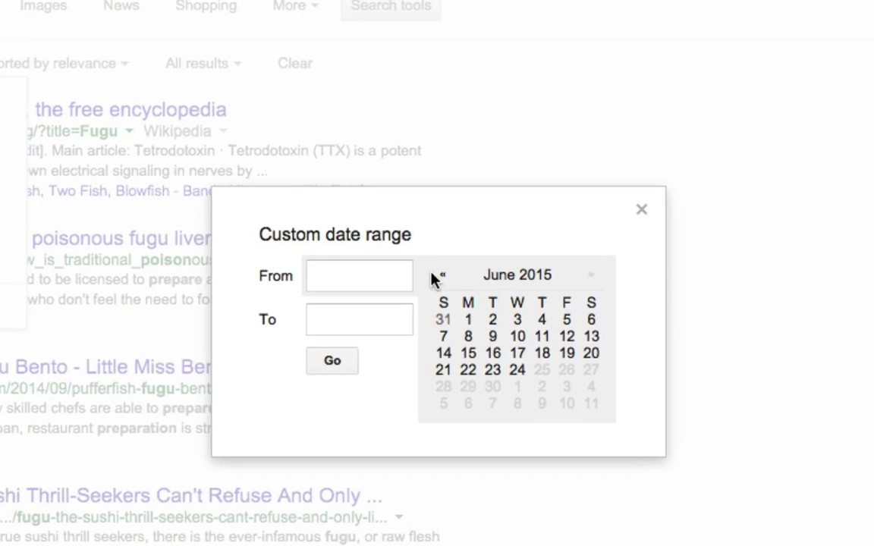
Enter 1/1/2012 as the From date of the custom range
{"action": "left_click", "coordinate": [372, 276]}
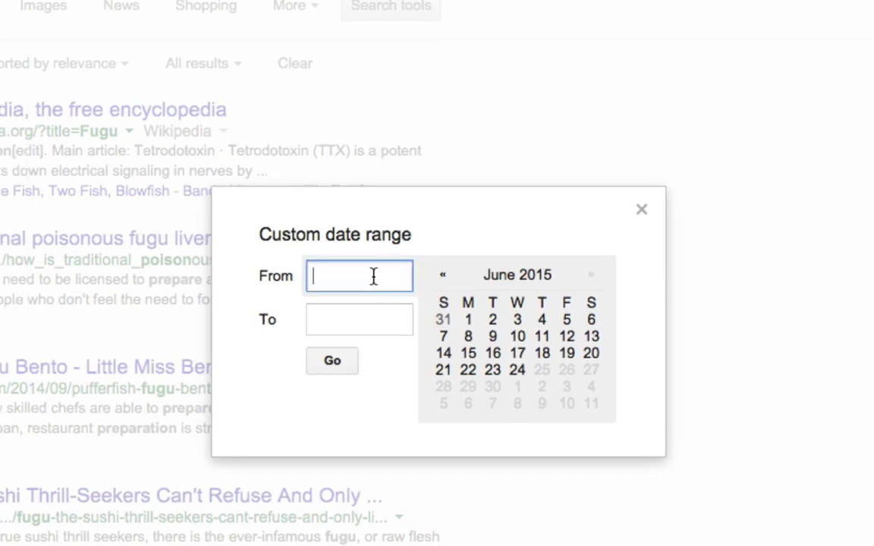
{"action": "left_click", "coordinate": [443, 276]}
{"action": "double_click", "coordinate": [443, 276]}
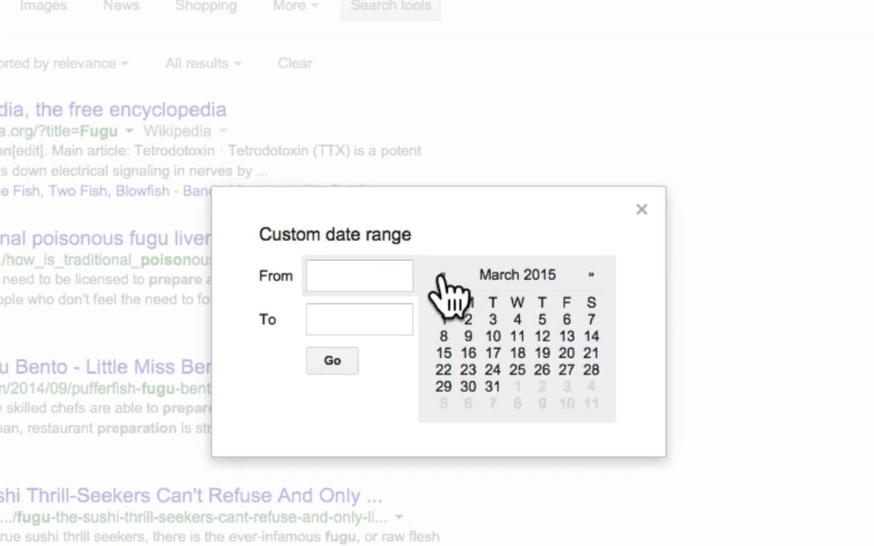
{"action": "double_click", "coordinate": [443, 276]}
{"action": "double_click", "coordinate": [443, 276]}
{"action": "double_click", "coordinate": [443, 276]}
{"action": "double_click", "coordinate": [443, 276]}
{"action": "left_click", "coordinate": [443, 277]}
{"action": "double_click", "coordinate": [443, 276]}
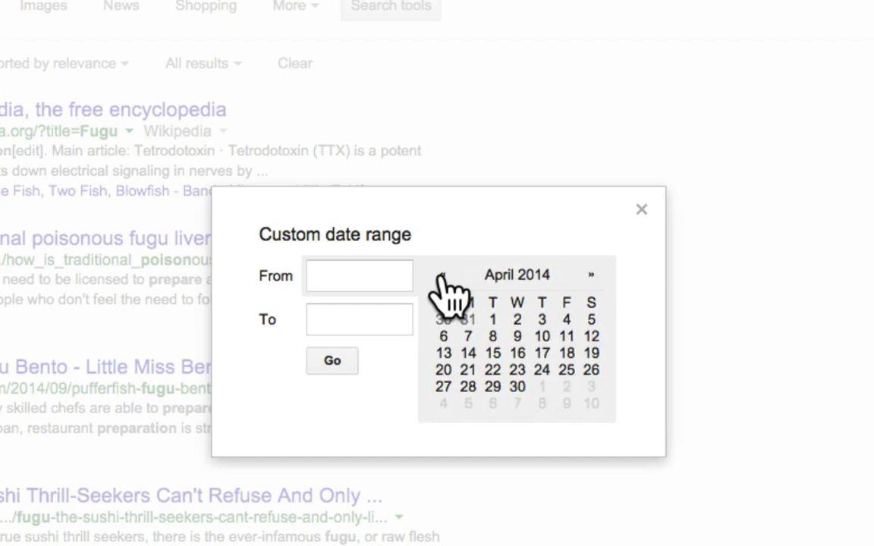
{"action": "left_click", "coordinate": [443, 276]}
{"action": "left_click", "coordinate": [367, 278]}
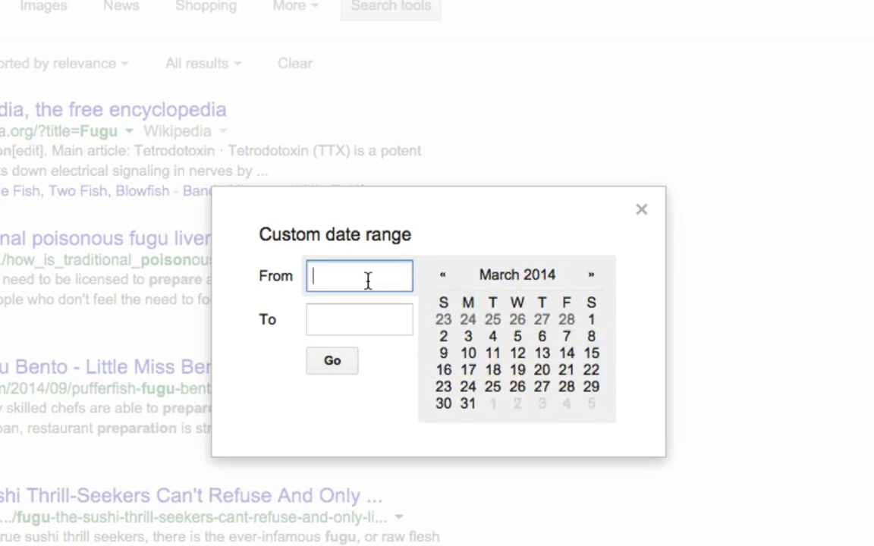
{"action": "type", "text": "1/1/2012"}
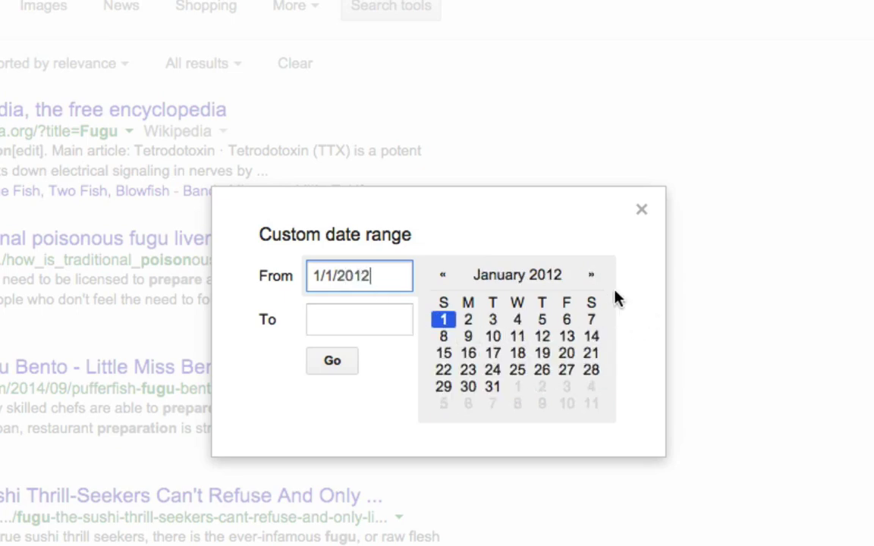
Advance the calendar to November 2012 and pick the 30th
{"action": "left_click", "coordinate": [591, 277]}
{"action": "left_click", "coordinate": [591, 276]}
{"action": "left_click", "coordinate": [591, 276]}
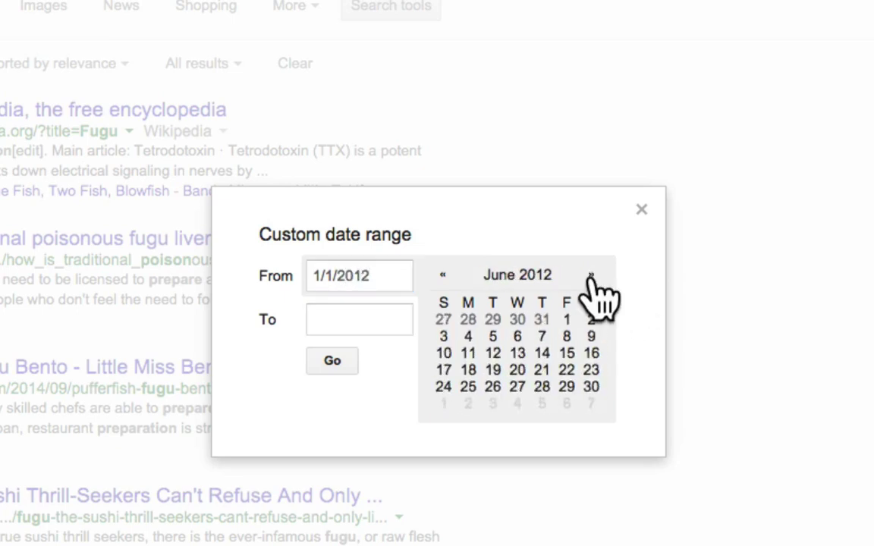
{"action": "left_click", "coordinate": [591, 277]}
{"action": "left_click", "coordinate": [591, 276]}
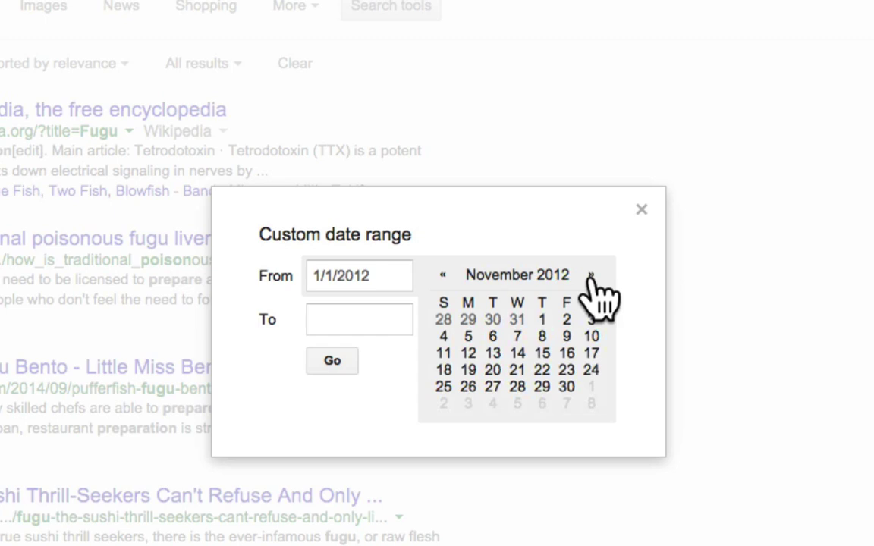
{"action": "left_click", "coordinate": [567, 388]}
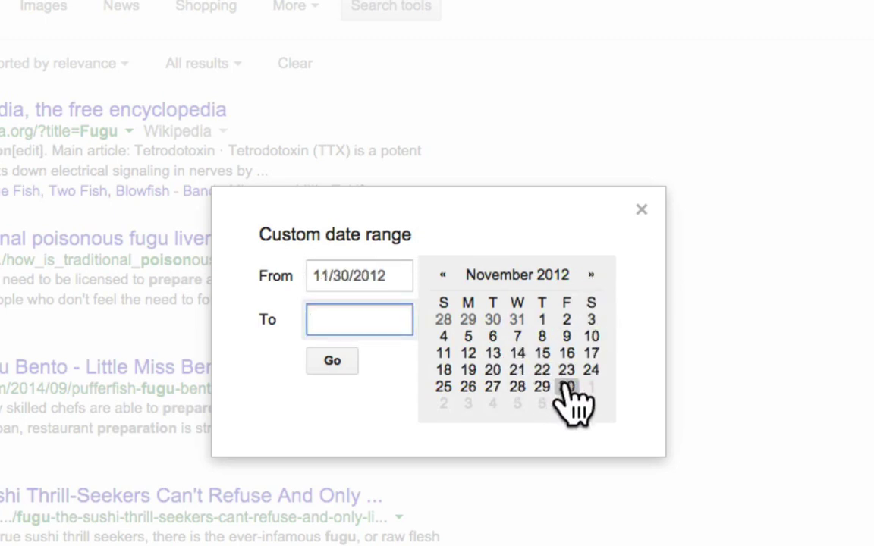
Re-enter 1/1/2012 as the From date
{"action": "left_click", "coordinate": [386, 278]}
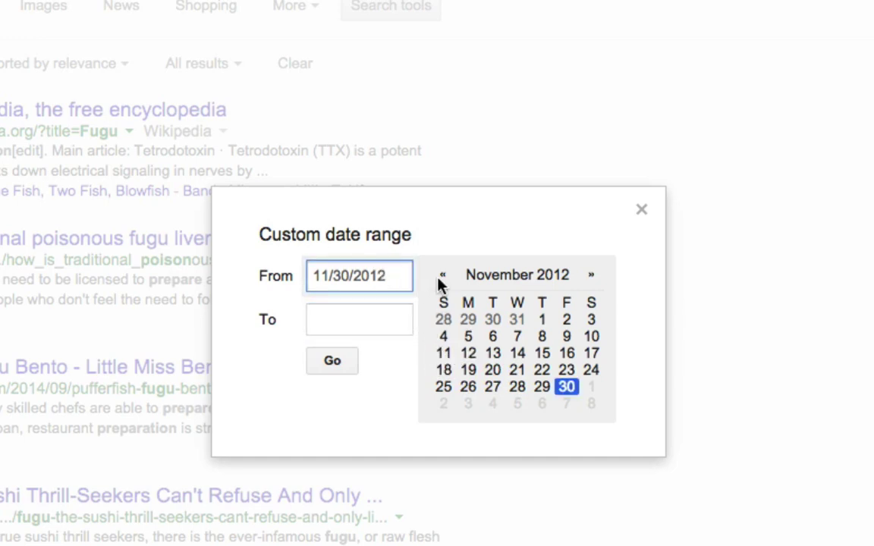
{"action": "left_click", "coordinate": [374, 308]}
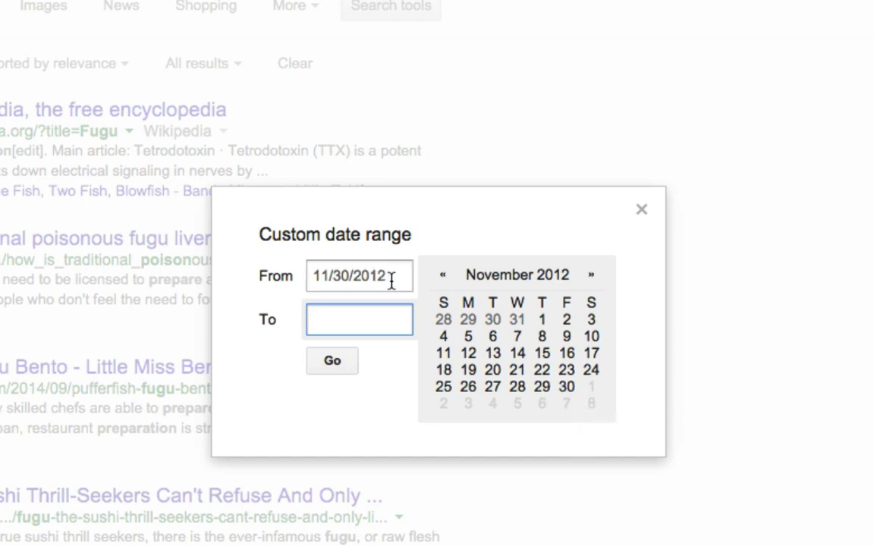
{"action": "left_click_drag", "start_coordinate": [392, 279], "coordinate": [270, 285]}
{"action": "type", "text": "1/1/2"}
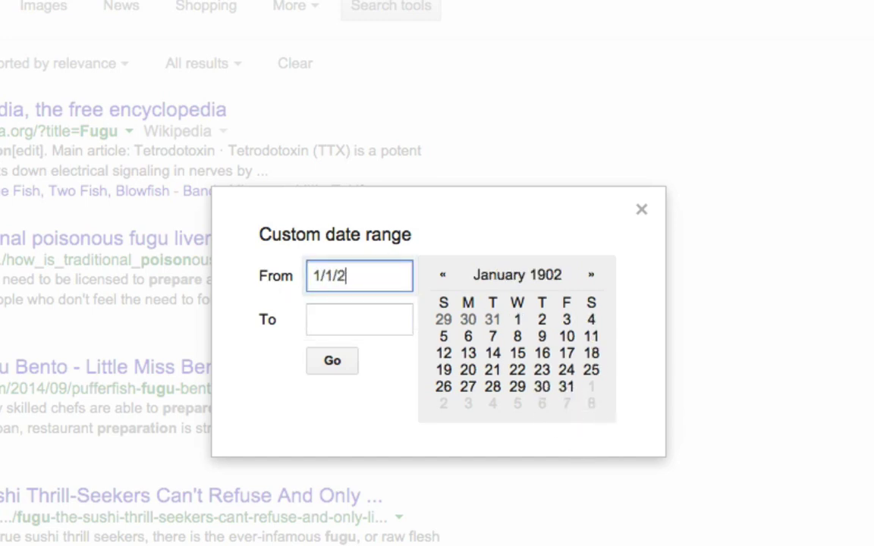
{"action": "type", "text": "012"}
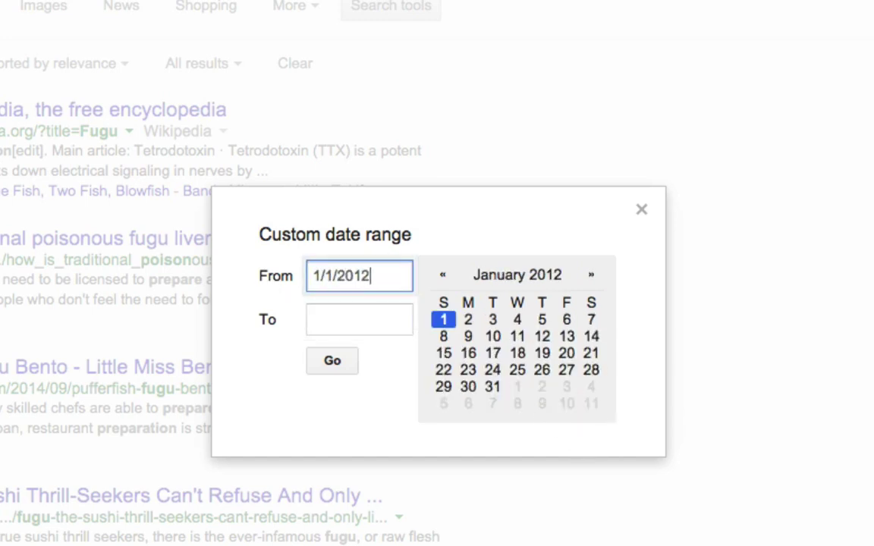
{"action": "left_click", "coordinate": [310, 306]}
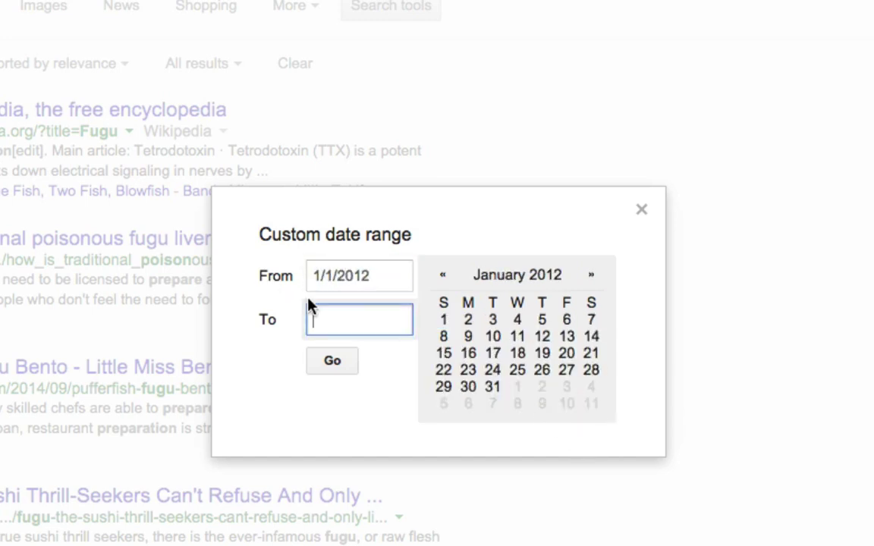
Set the To date to November 30, 2012 and apply the range
{"action": "left_click", "coordinate": [591, 275]}
{"action": "left_click", "coordinate": [591, 275]}
{"action": "left_click", "coordinate": [591, 274]}
{"action": "left_click", "coordinate": [591, 275]}
{"action": "left_click", "coordinate": [591, 274]}
{"action": "left_click", "coordinate": [591, 274]}
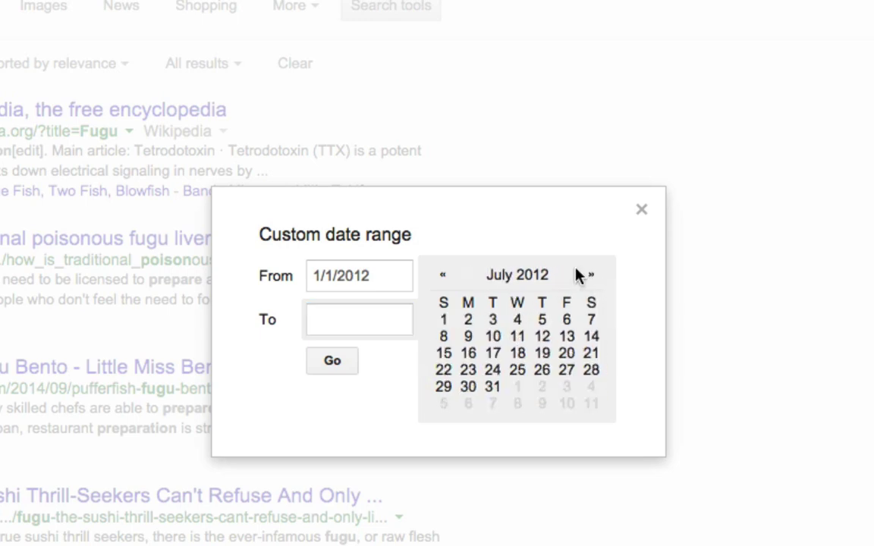
{"action": "left_click", "coordinate": [591, 275]}
{"action": "left_click", "coordinate": [591, 274]}
{"action": "left_click", "coordinate": [591, 274]}
{"action": "left_click", "coordinate": [591, 275]}
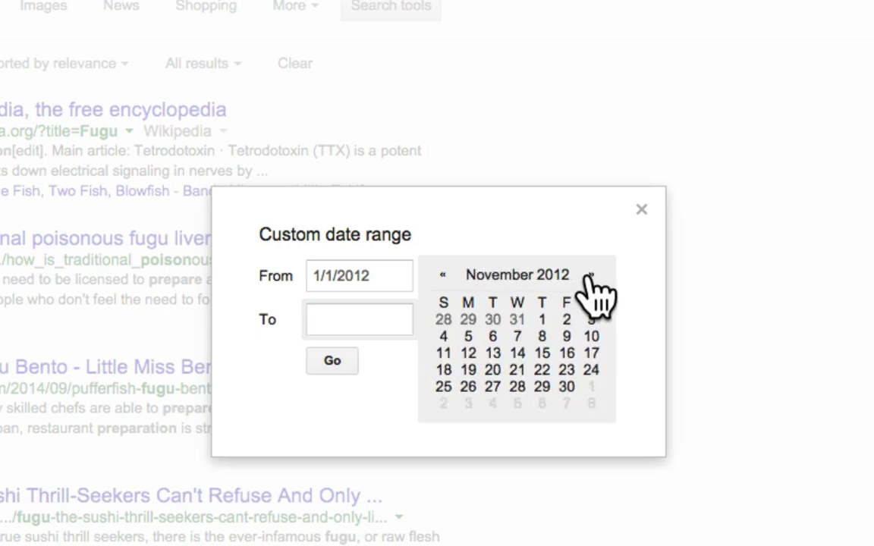
{"action": "left_click", "coordinate": [569, 397]}
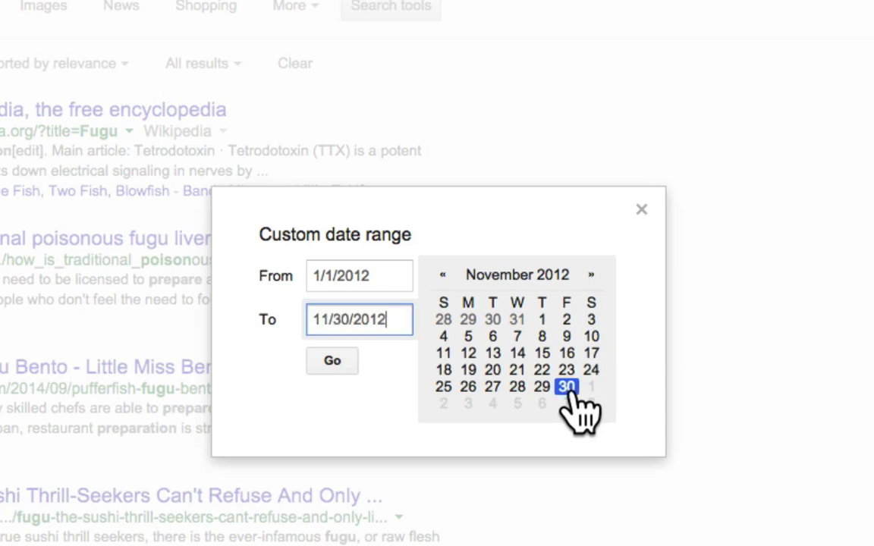
{"action": "left_click", "coordinate": [331, 363]}
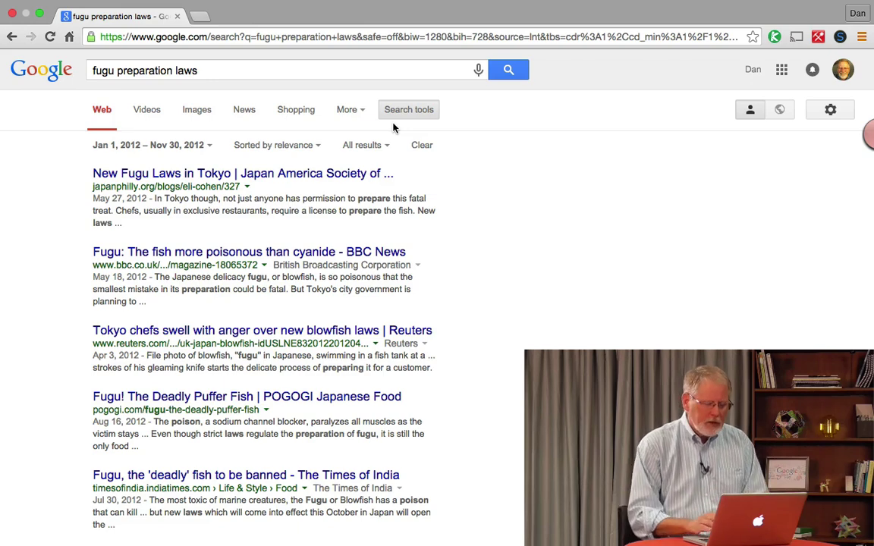
Replace the query with 'world cup 2022' and run the search
{"action": "left_click", "coordinate": [252, 70]}
{"action": "key", "text": "super+a"}
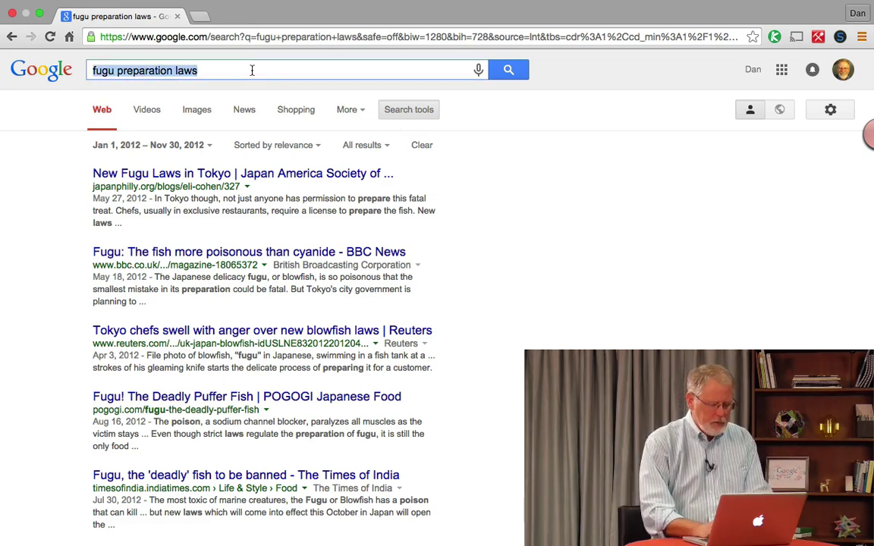
{"action": "type", "text": "world cup "}
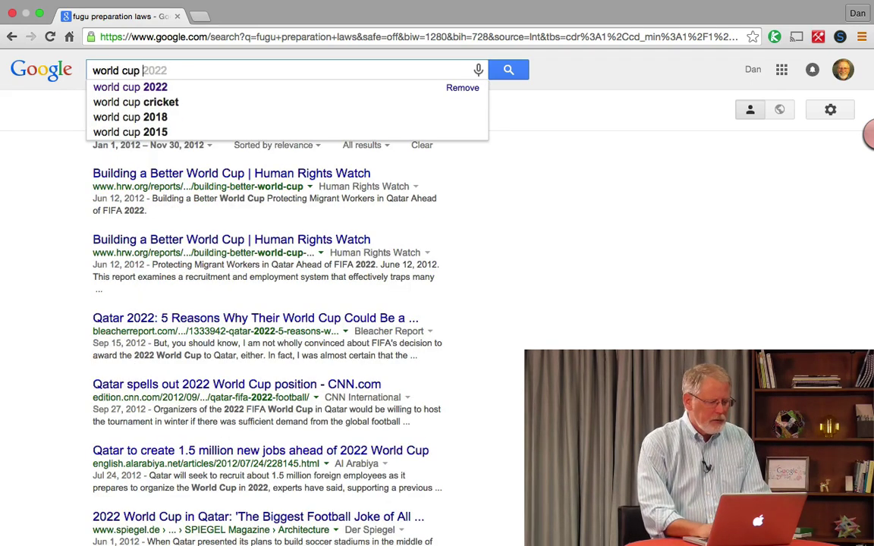
{"action": "type", "text": "2022"}
{"action": "key", "text": "Return"}
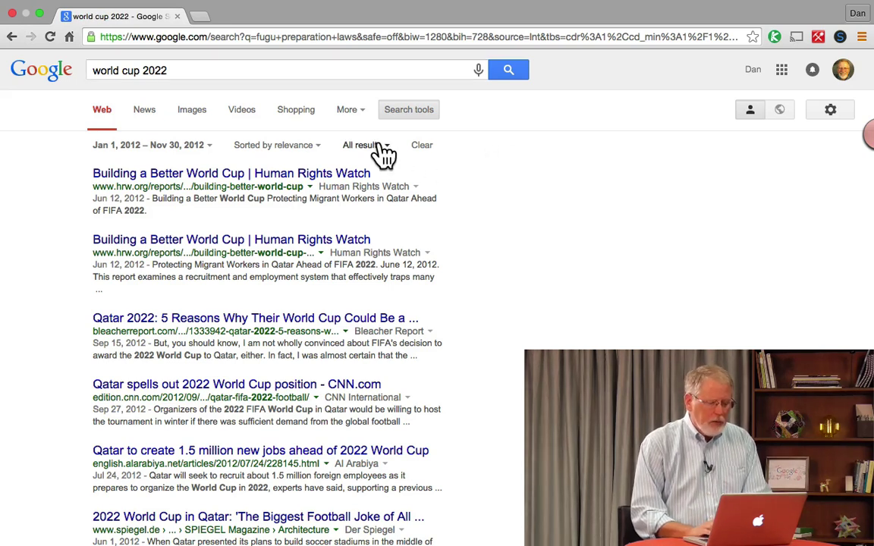
{"action": "left_click", "coordinate": [203, 159]}
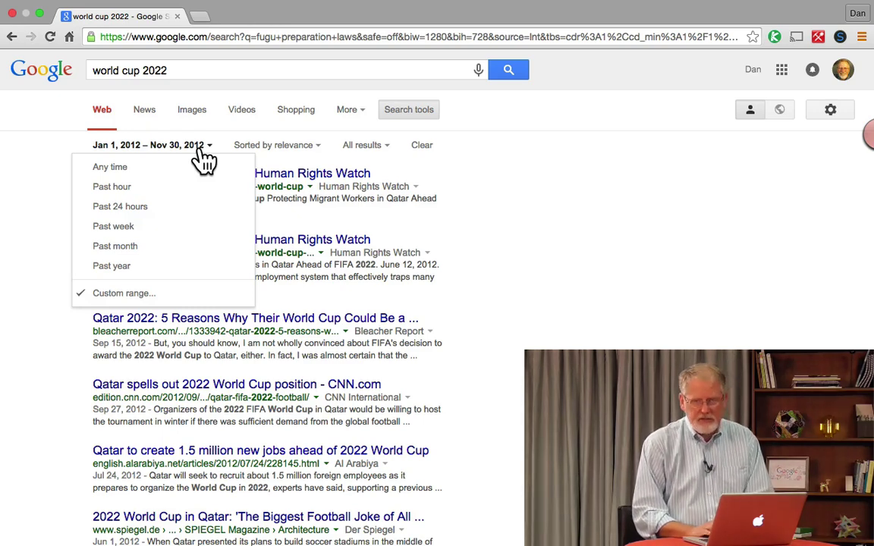
Set a custom date range of 1/1/2010 to 12/31/2012 and apply it
{"action": "left_click", "coordinate": [119, 298]}
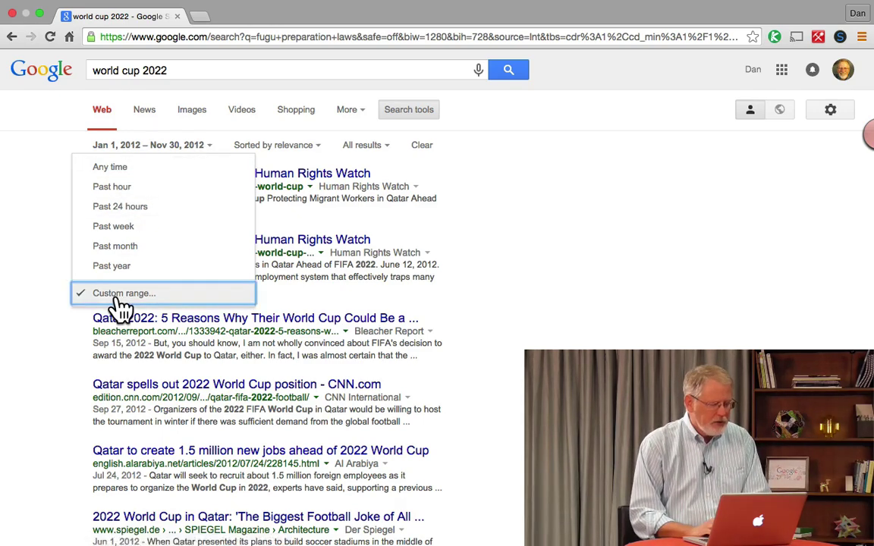
{"action": "left_click_drag", "start_coordinate": [398, 275], "coordinate": [336, 265]}
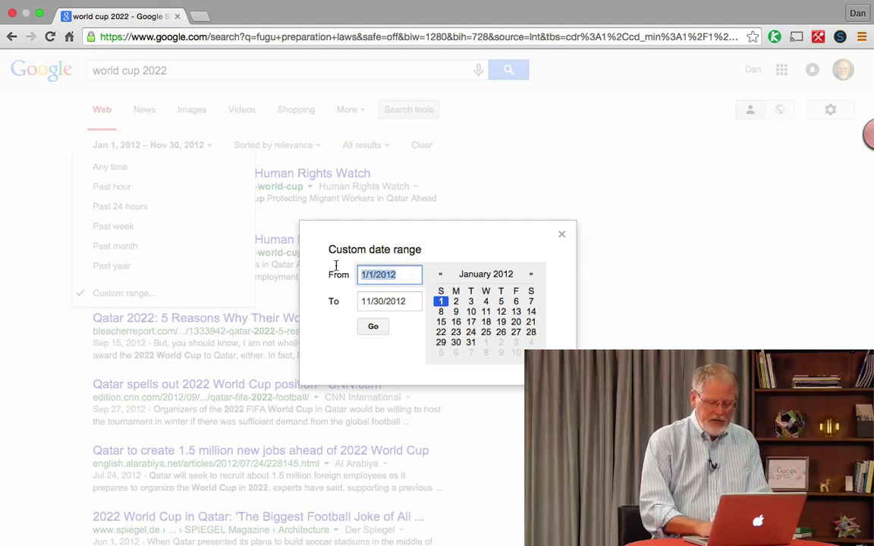
{"action": "type", "text": "1/1/"}
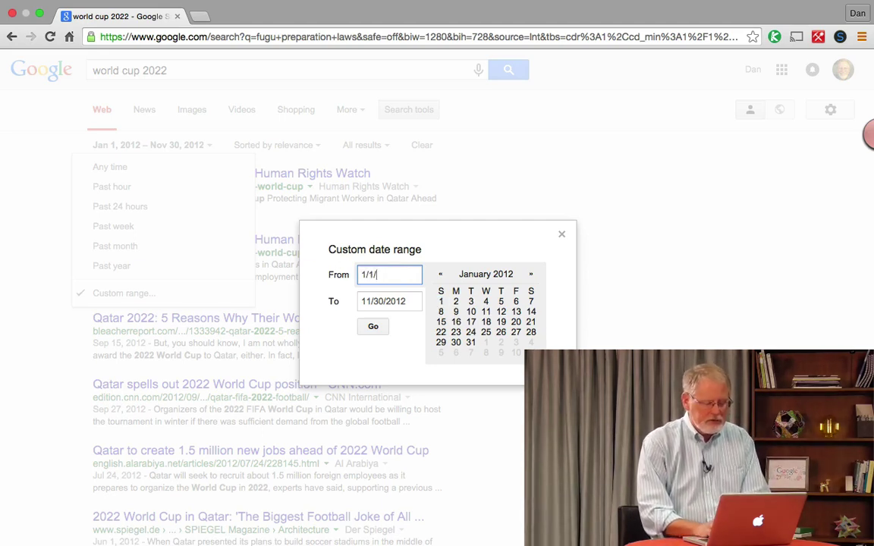
{"action": "type", "text": "2010"}
{"action": "type", "text": "1"}
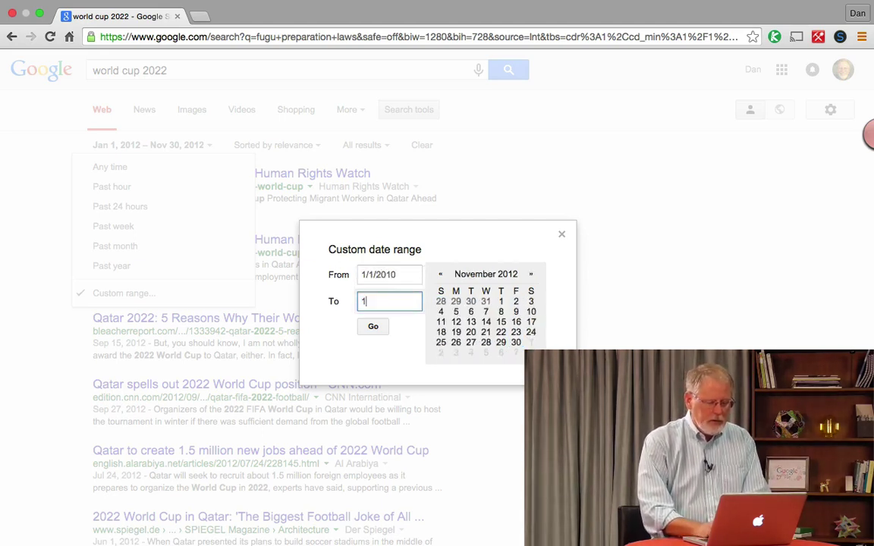
{"action": "type", "text": "2/31/2012"}
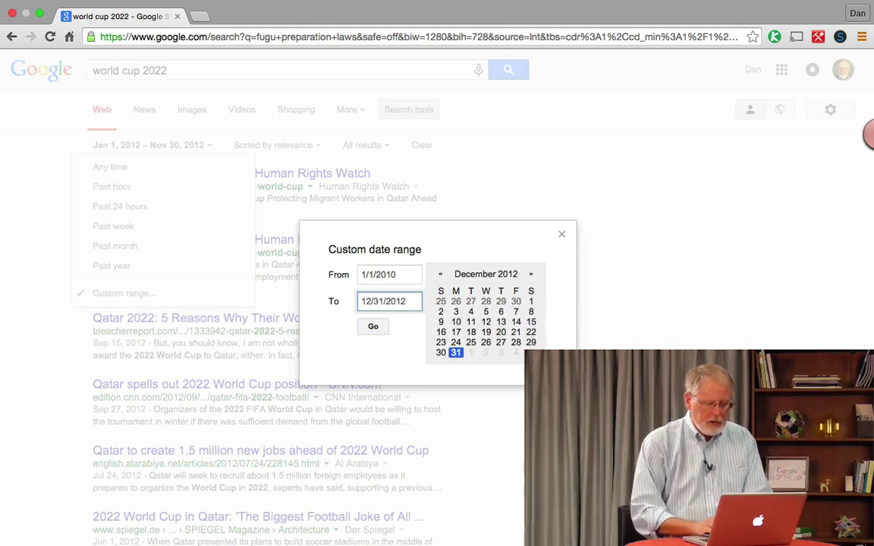
{"action": "left_click", "coordinate": [372, 327]}
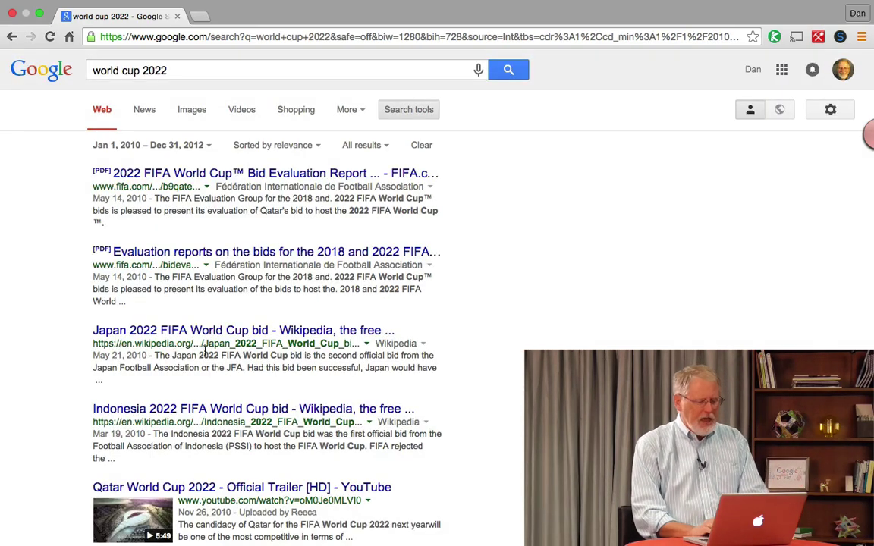
Scroll through the world cup 2022 results and switch to the News tab
{"action": "scroll", "coordinate": [170, 362], "scroll_direction": "down", "scroll_amount": 5}
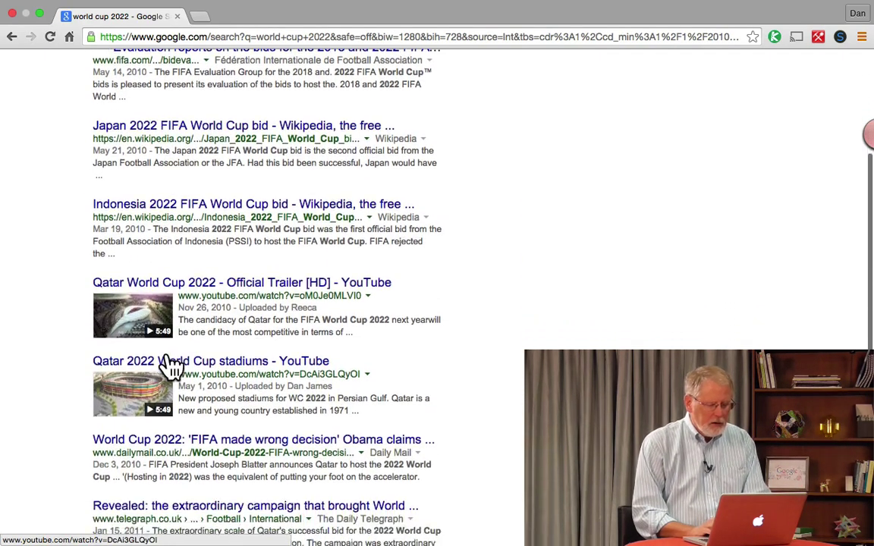
{"action": "scroll", "coordinate": [170, 366], "scroll_direction": "down", "scroll_amount": 2}
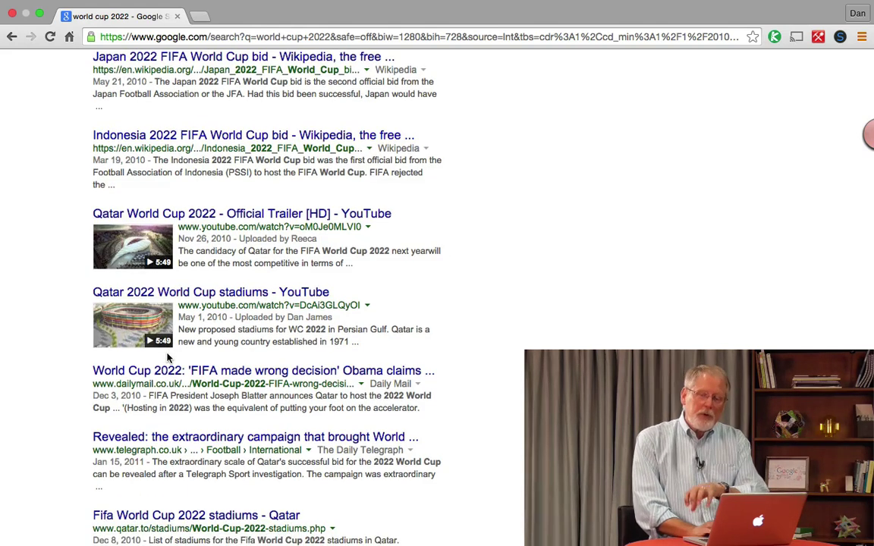
{"action": "scroll", "coordinate": [168, 356], "scroll_direction": "up", "scroll_amount": 7}
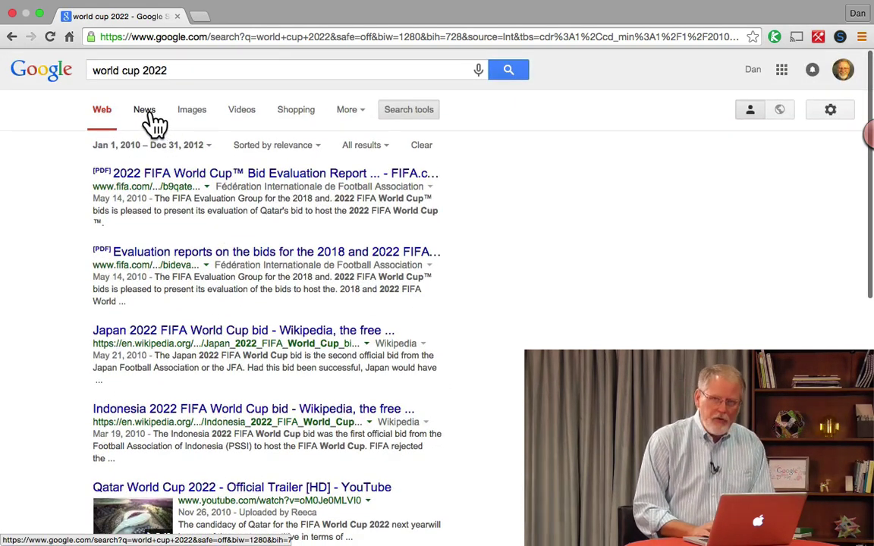
{"action": "left_click", "coordinate": [144, 110]}
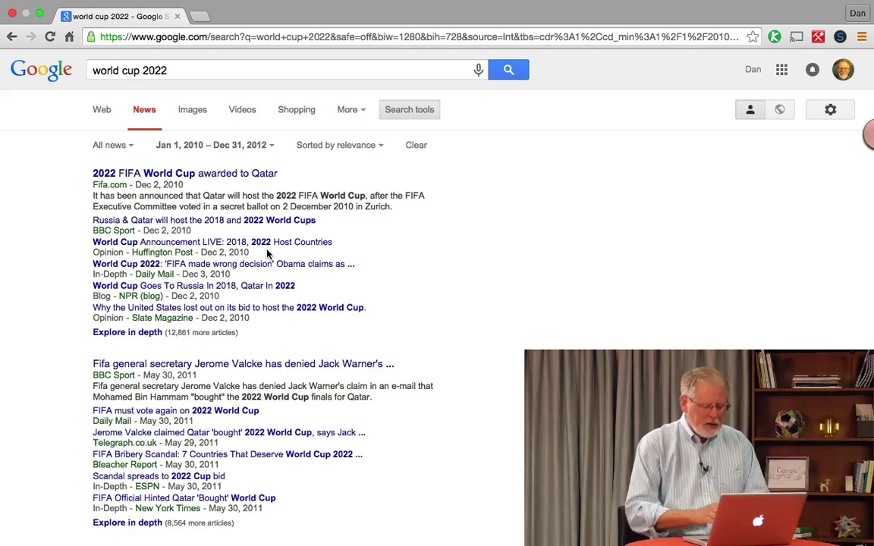
{"action": "key", "text": "super+l"}
{"action": "type", "text": "www.google.com"}
{"action": "key", "text": "Return"}
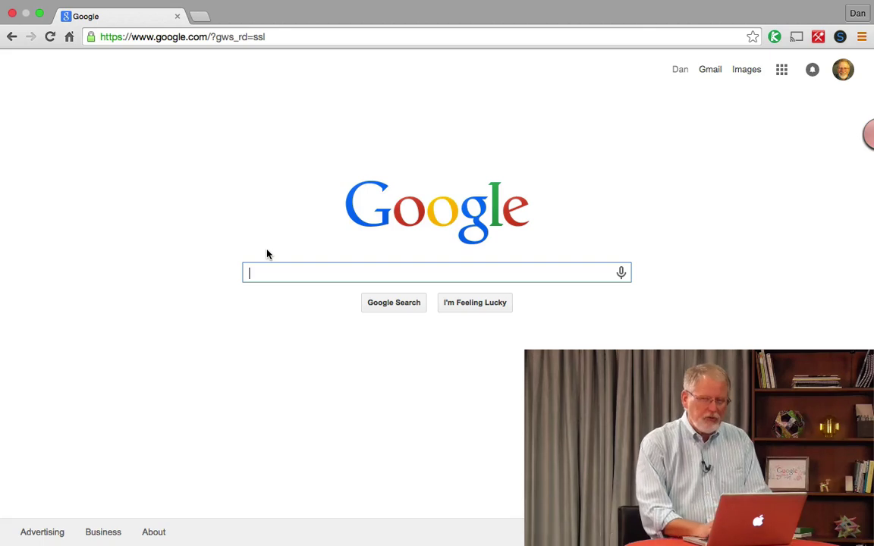
{"action": "type", "text": "1"}
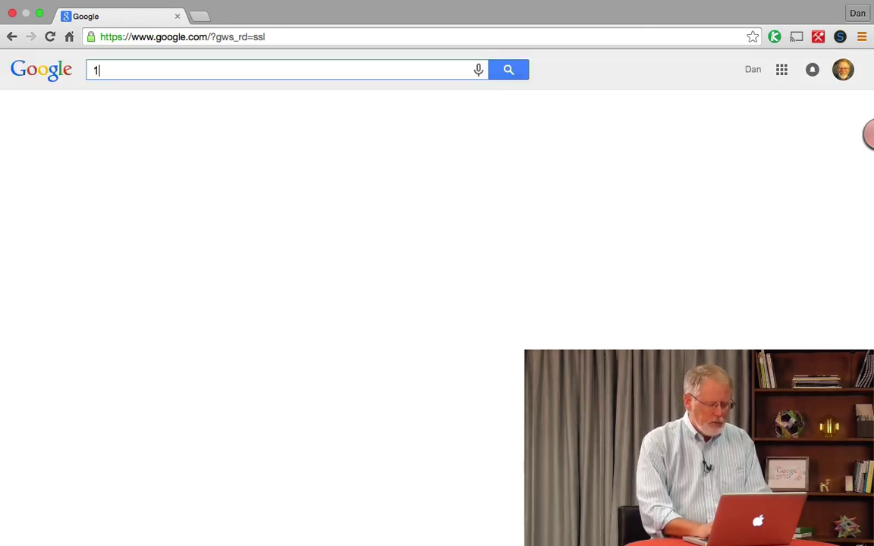
{"action": "type", "text": "4th congressional"}
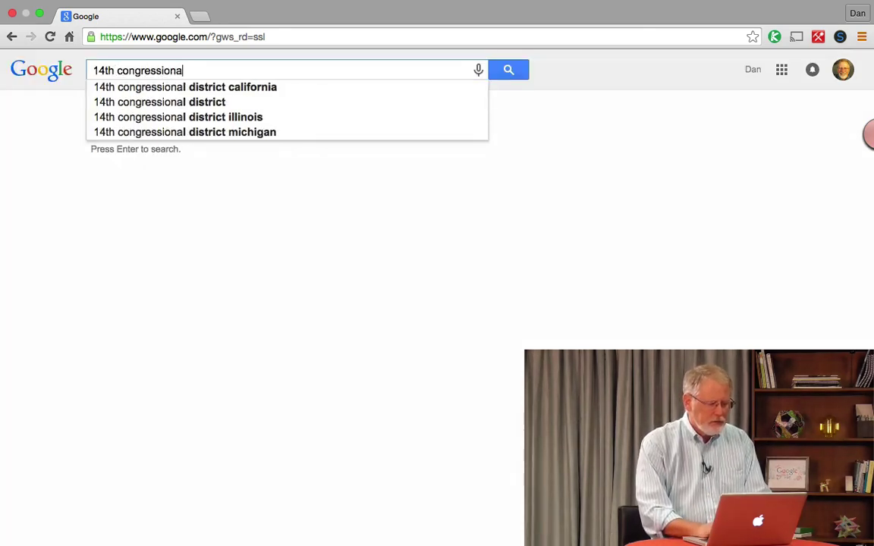
{"action": "type", "text": " district "}
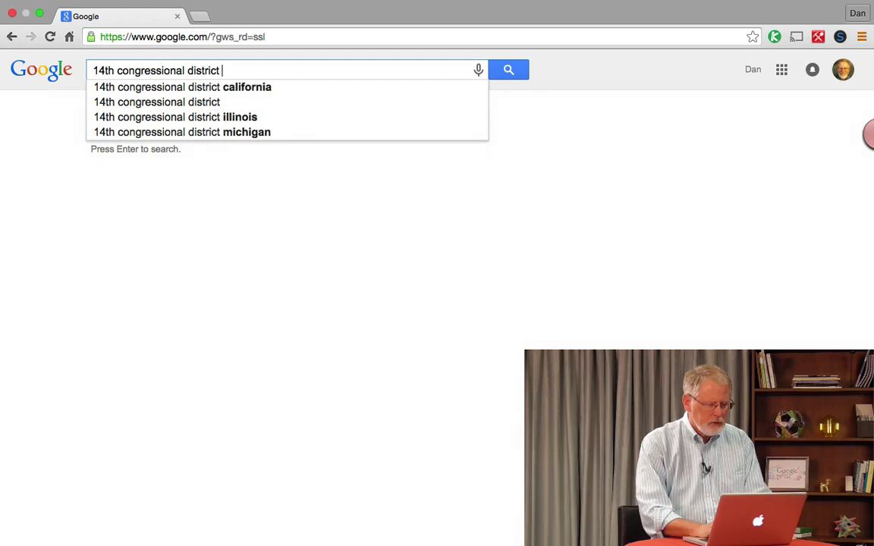
{"action": "type", "text": "california"}
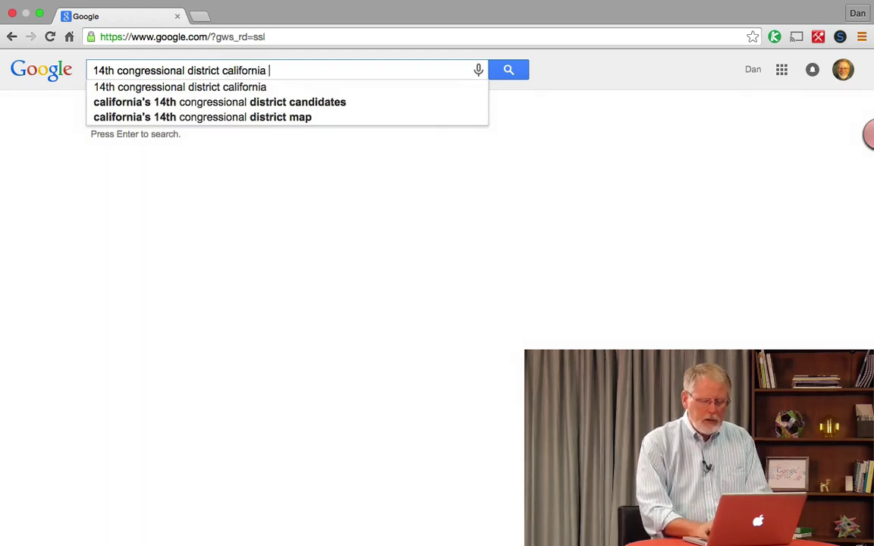
{"action": "key", "text": "Return"}
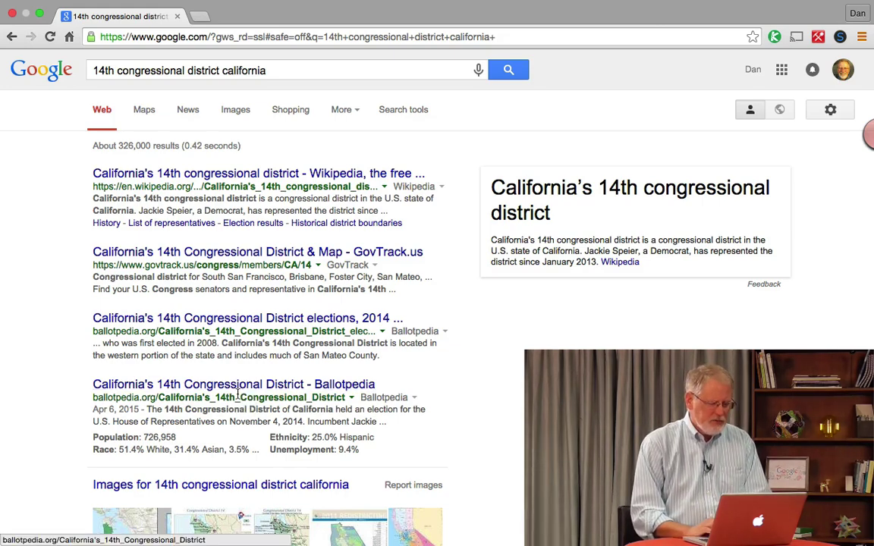
Append 'election' to the query and rerun the search
{"action": "scroll", "coordinate": [268, 346], "scroll_direction": "down", "scroll_amount": 5}
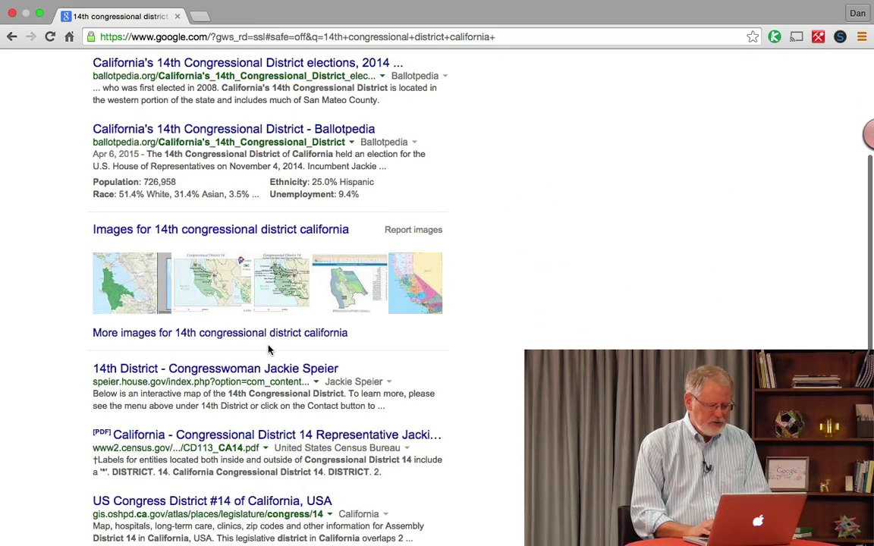
{"action": "scroll", "coordinate": [306, 88], "scroll_direction": "up", "scroll_amount": 5}
{"action": "left_click", "coordinate": [302, 69]}
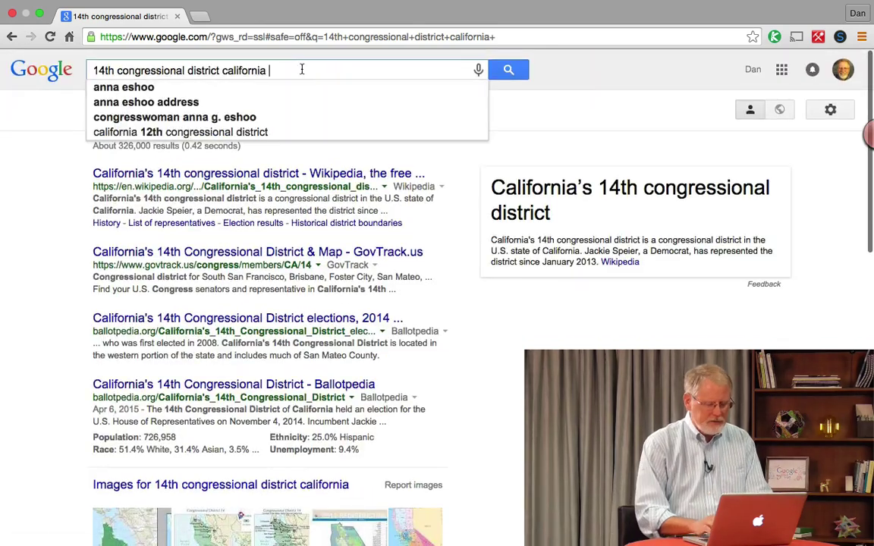
{"action": "type", "text": "election"}
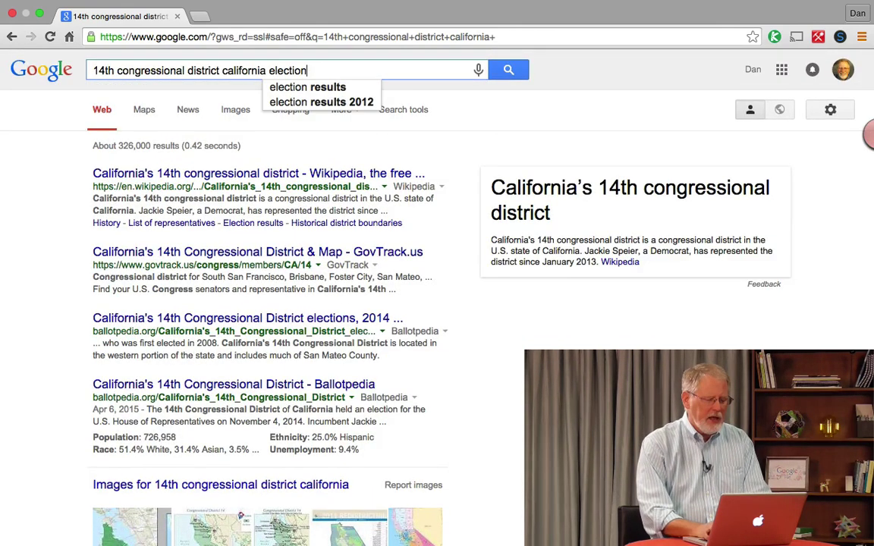
{"action": "key", "text": "Return"}
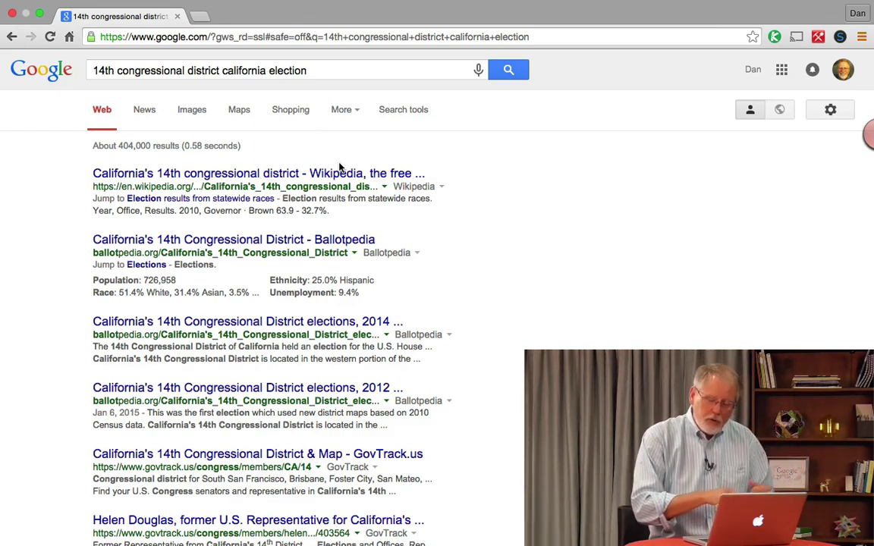
Apply a custom date range from 1/1/2011 to 12/31/2011
{"action": "left_click", "coordinate": [398, 115]}
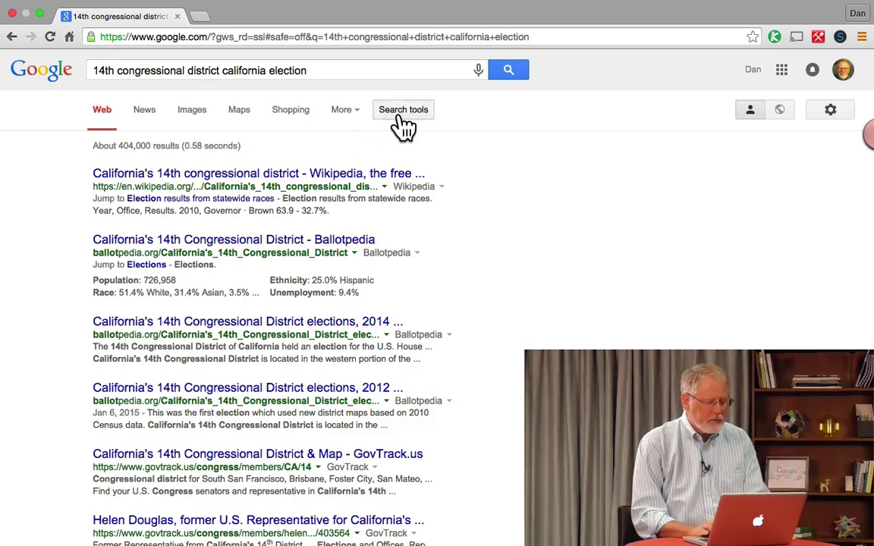
{"action": "left_click", "coordinate": [114, 147]}
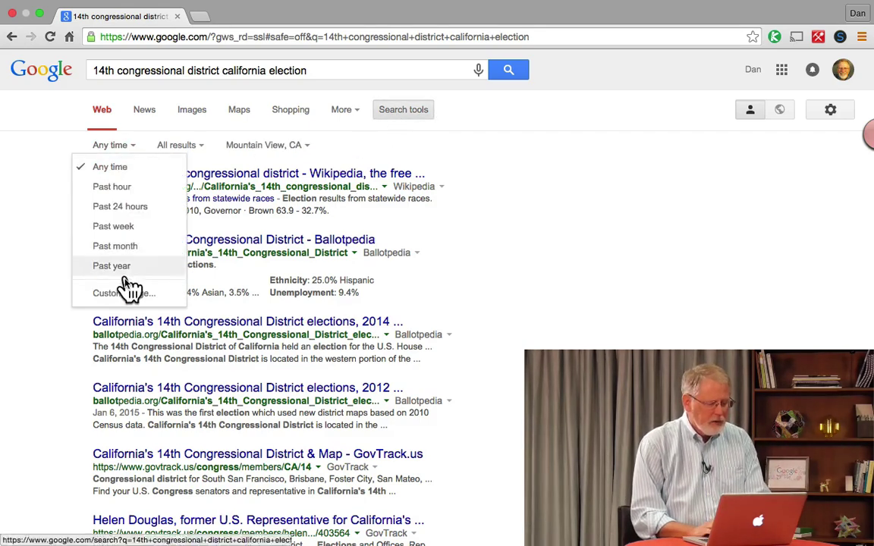
{"action": "left_click", "coordinate": [125, 302]}
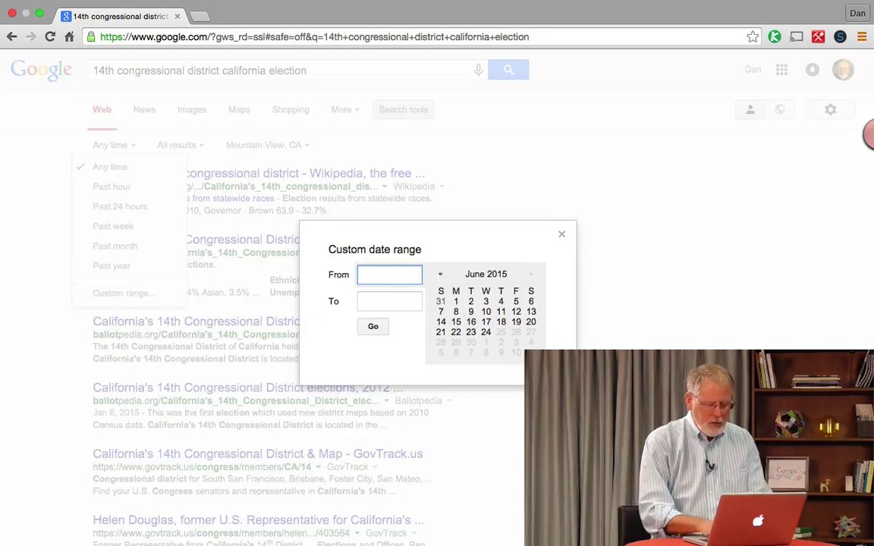
{"action": "type", "text": "1/1/2011"}
{"action": "key", "text": "Tab"}
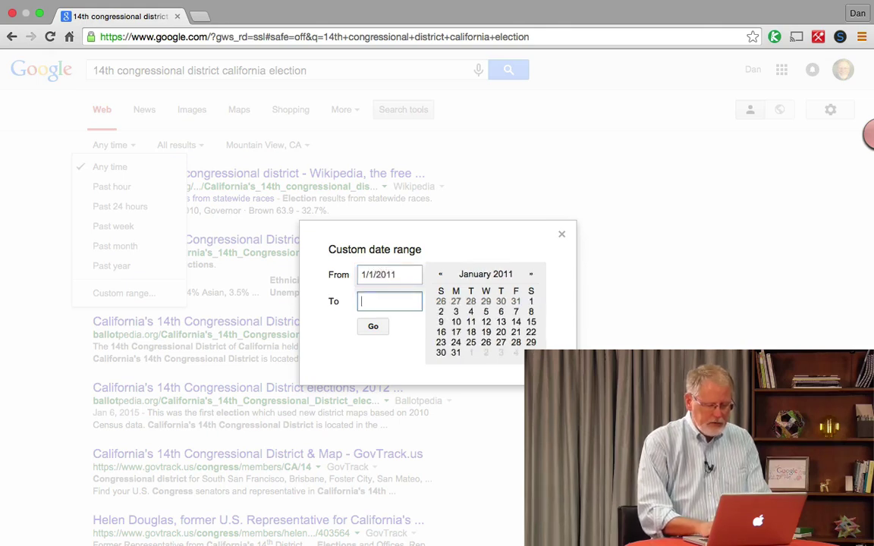
{"action": "type", "text": "12/31/"}
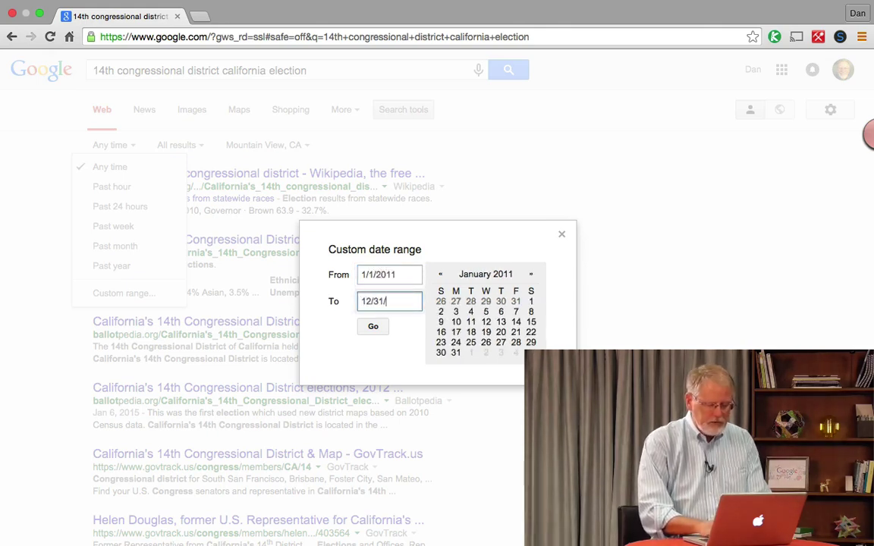
{"action": "type", "text": "2011"}
{"action": "left_click", "coordinate": [373, 326]}
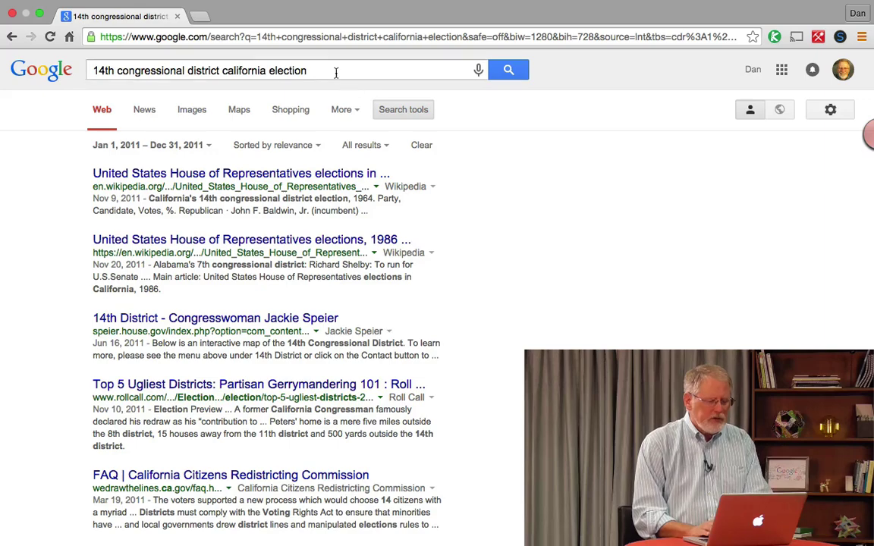
Broaden the query to 'california OR ca election', rerun it, then add 'intext:eshoo' at the end
{"action": "left_click", "coordinate": [267, 70]}
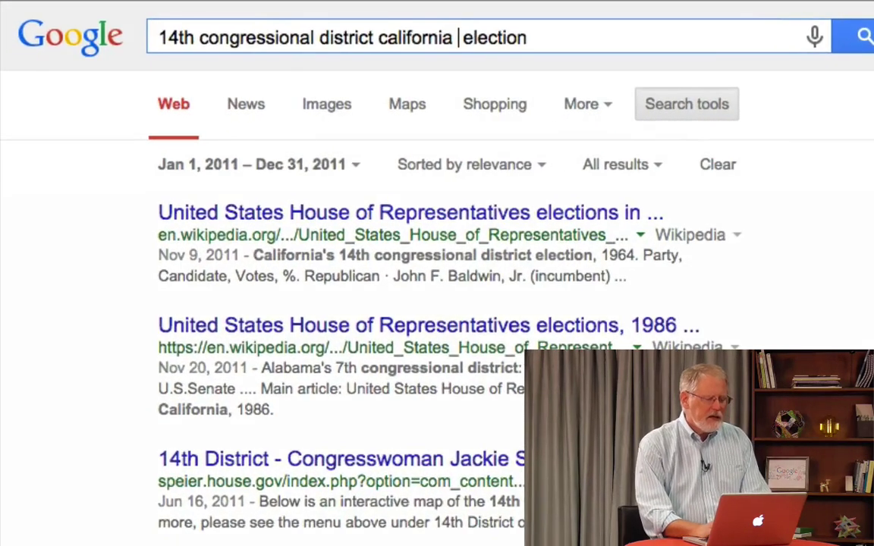
{"action": "type", "text": "OR ca"}
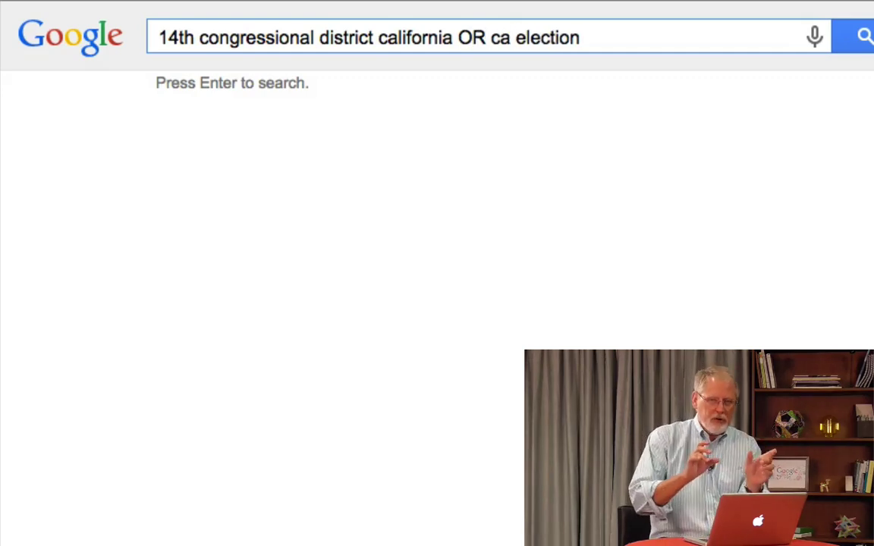
{"action": "key", "text": "Return"}
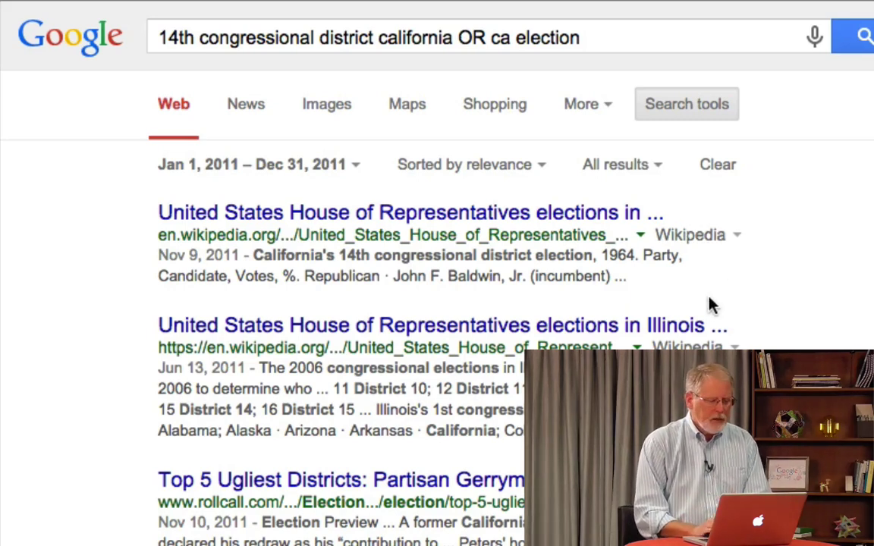
{"action": "left_click", "coordinate": [607, 46]}
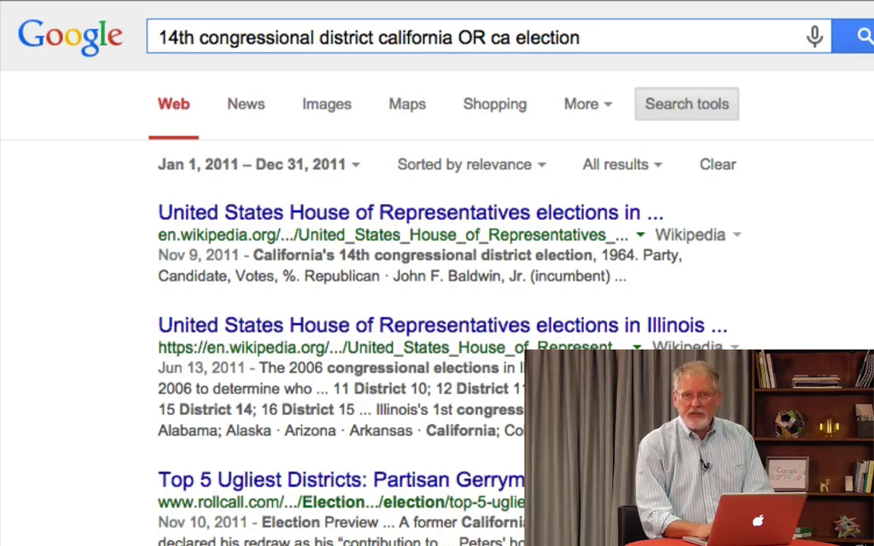
{"action": "type", "text": "intext:eshoo"}
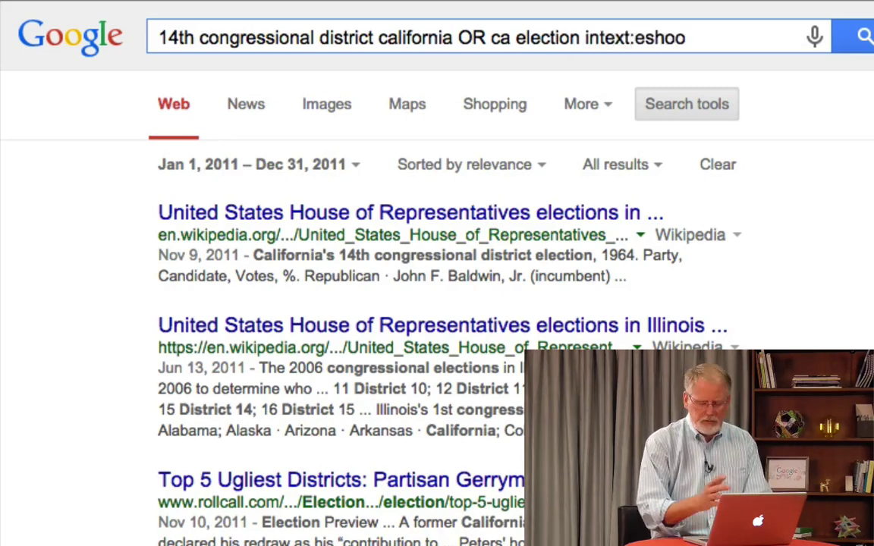
Submit the query with intext:eshoo, keeping the 2011 date limit
{"action": "key", "text": "Return"}
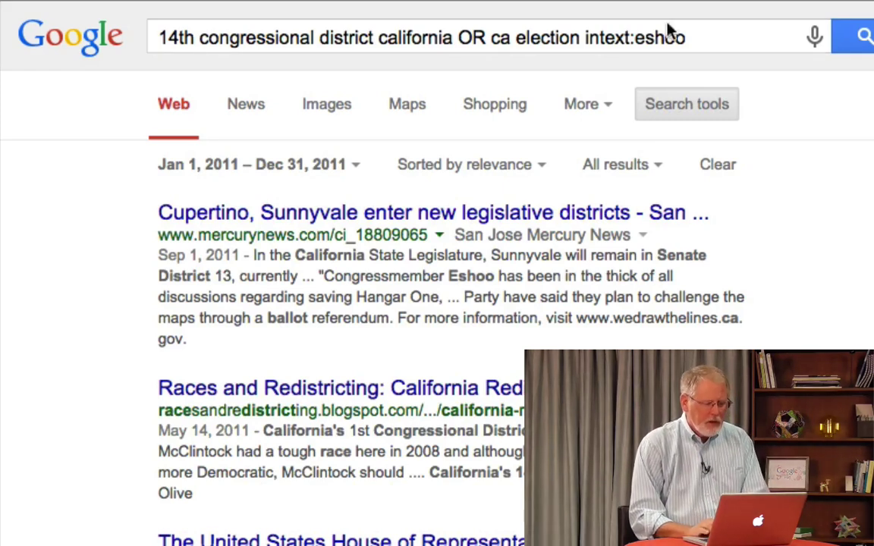
Sort the intext:eshoo results by date, newest first, and go to a later results page
{"action": "left_click", "coordinate": [524, 167]}
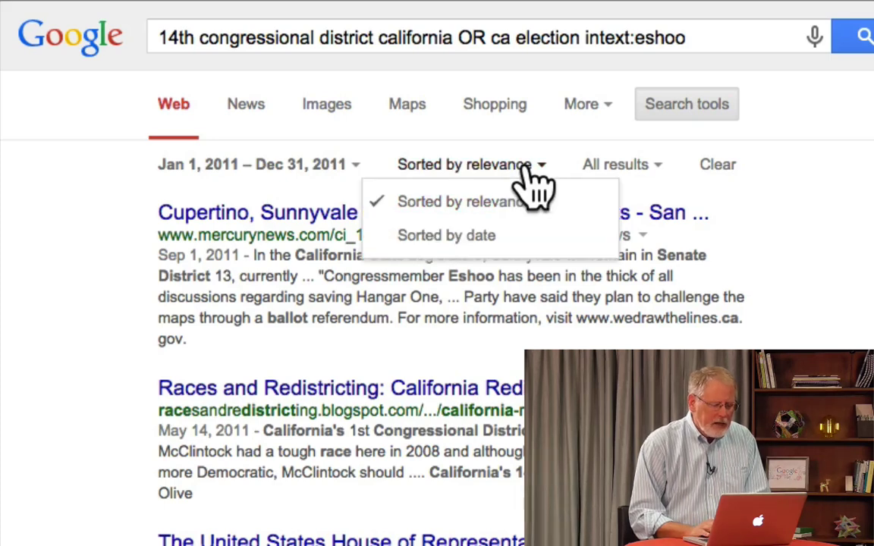
{"action": "left_click", "coordinate": [489, 240]}
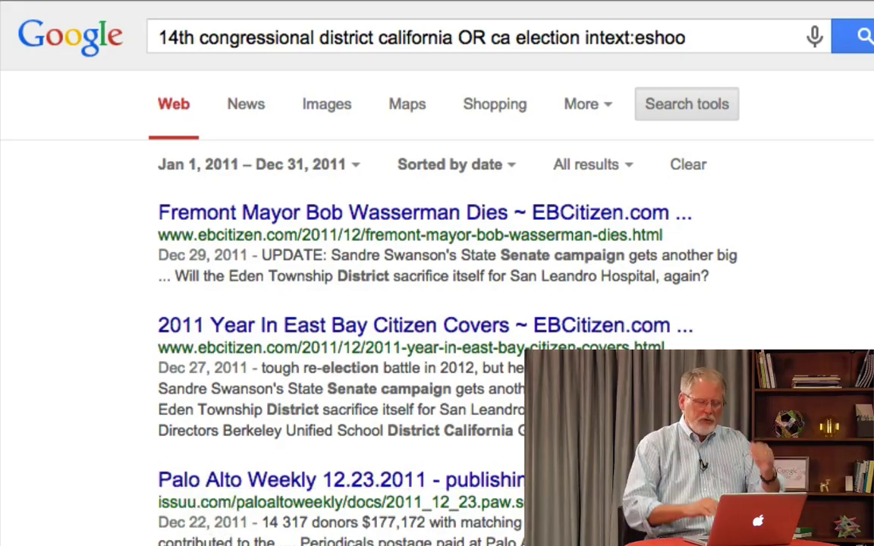
{"action": "scroll", "coordinate": [410, 273], "scroll_direction": "down", "scroll_amount": 10}
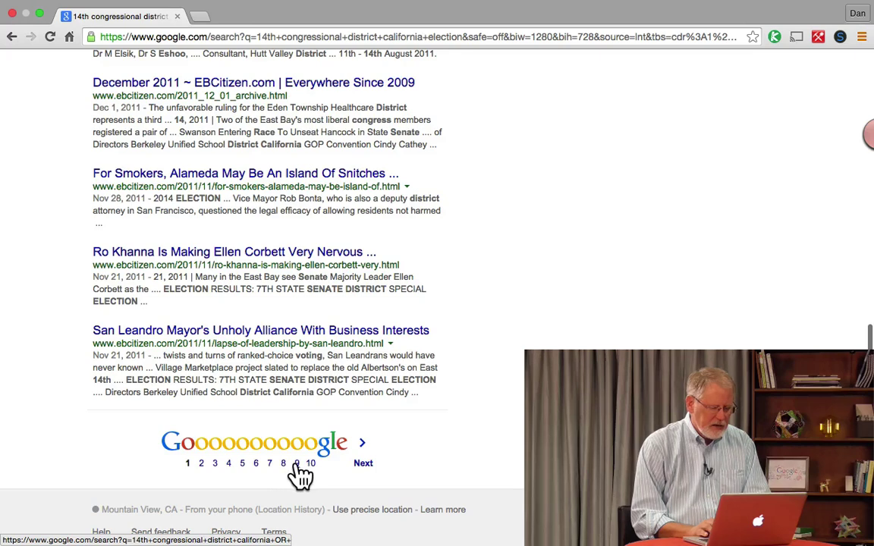
{"action": "left_click", "coordinate": [298, 463]}
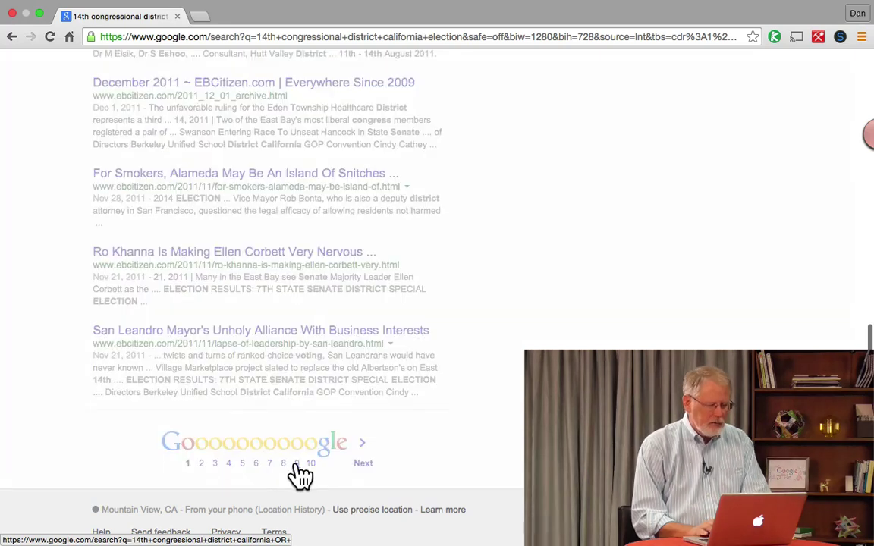